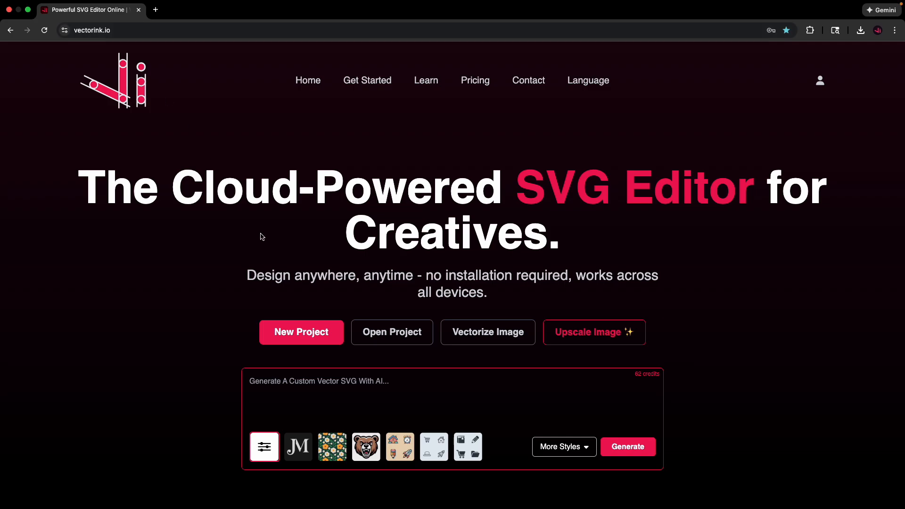
# Start a new project and add a text object reading "T" to the canvas.
pyautogui.click(286, 325)
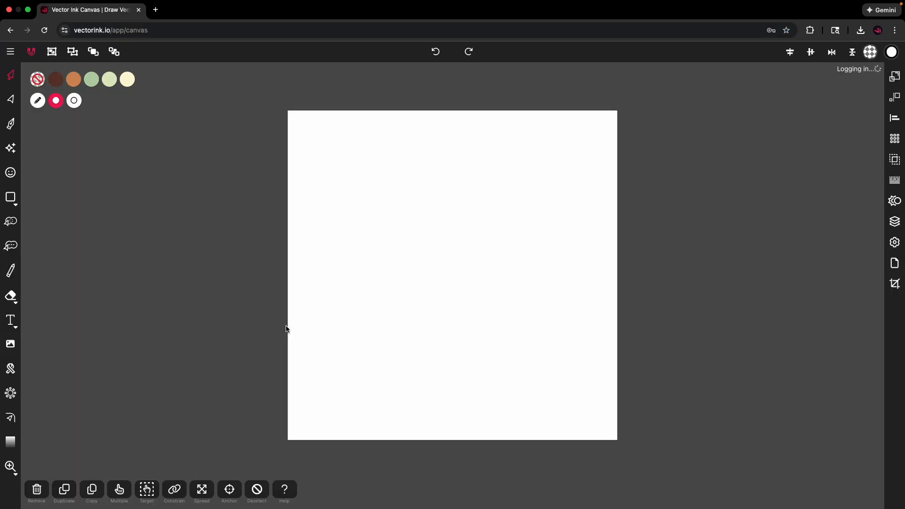
pyautogui.click(10, 324)
pyautogui.click(386, 241)
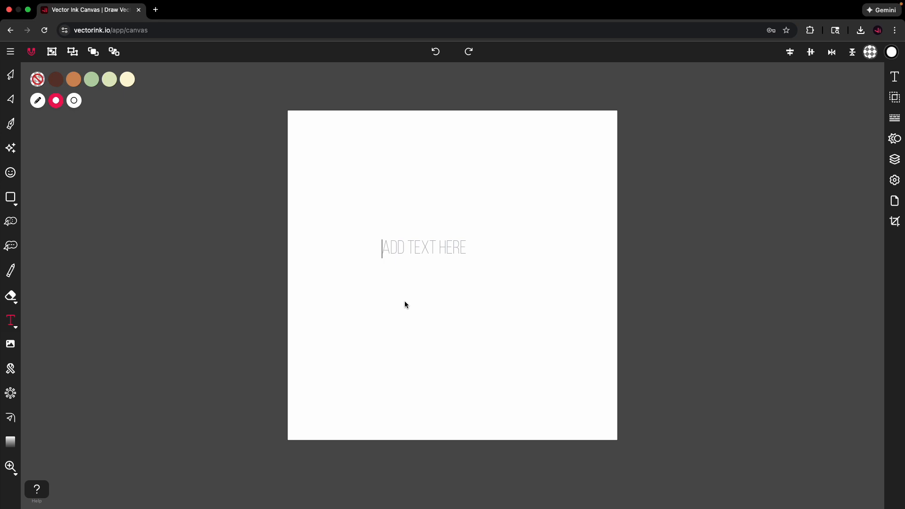
pyautogui.write('T')
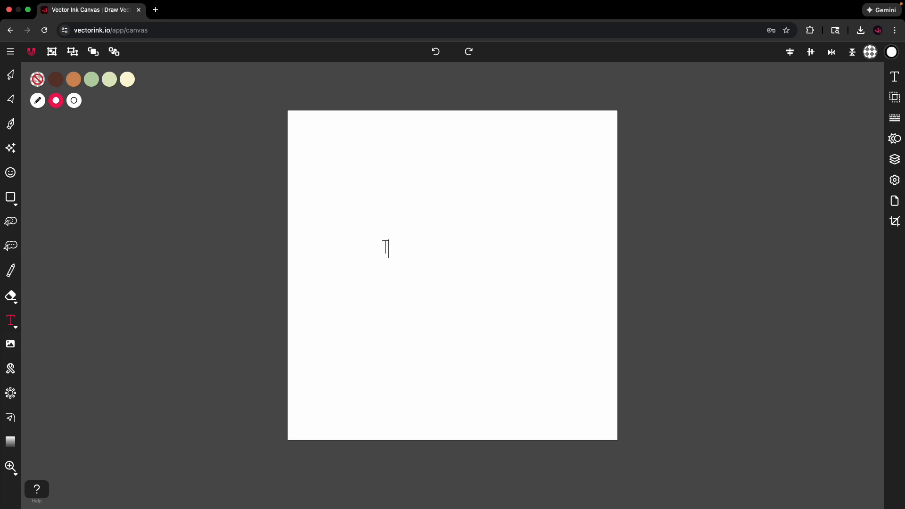
# Enlarge the letter T to fill most of the canvas height and lower it slightly to centre it vertically.
pyautogui.click(10, 76)
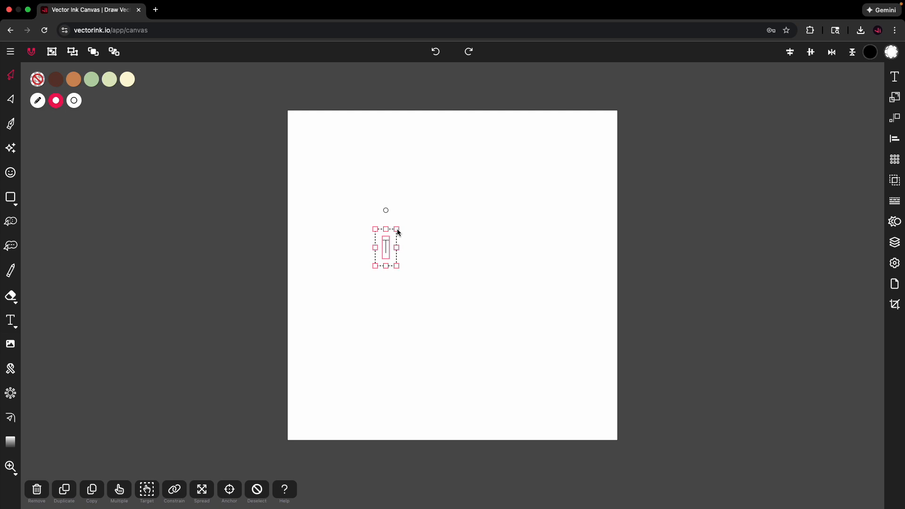
pyautogui.moveTo(398, 231); pyautogui.dragTo(613, 1)
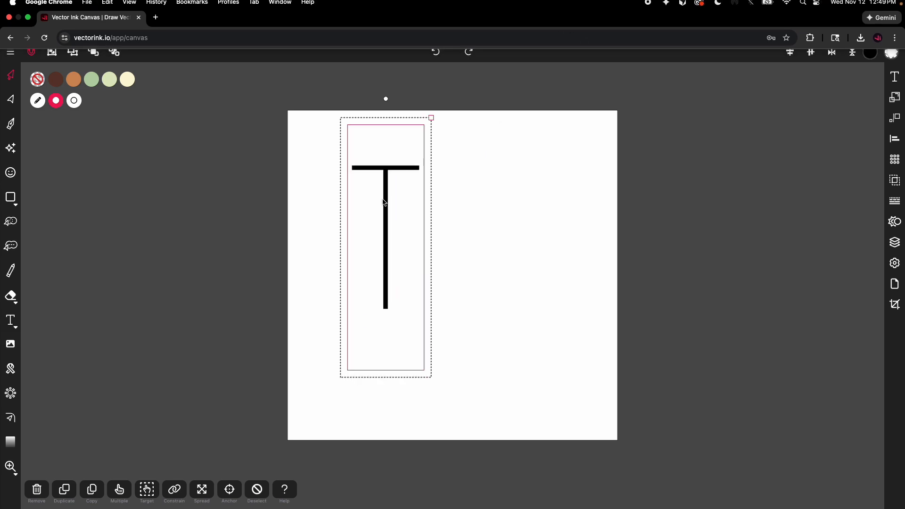
pyautogui.moveTo(382, 210); pyautogui.dragTo(384, 239)
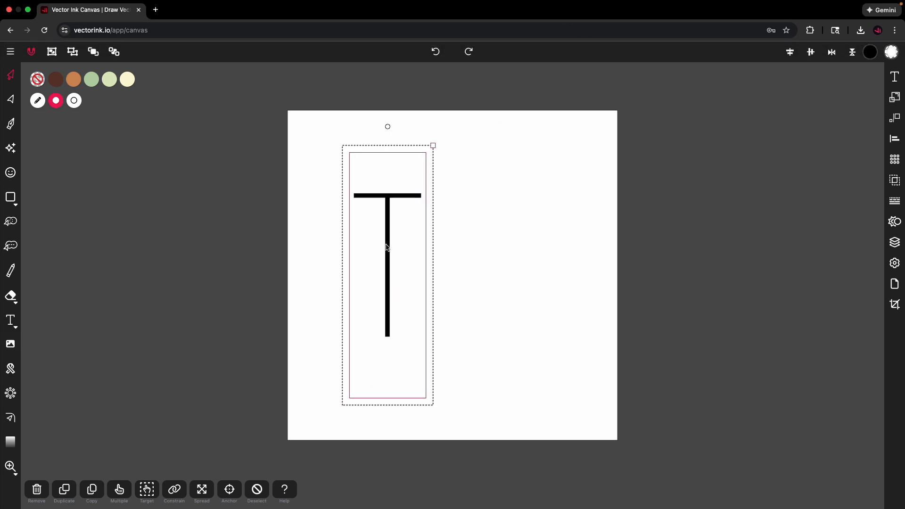
# Set the T's font to YoungSerif-Regular, then enlarge the letter further and place it along the canvas's left edge.
pyautogui.click(895, 76)
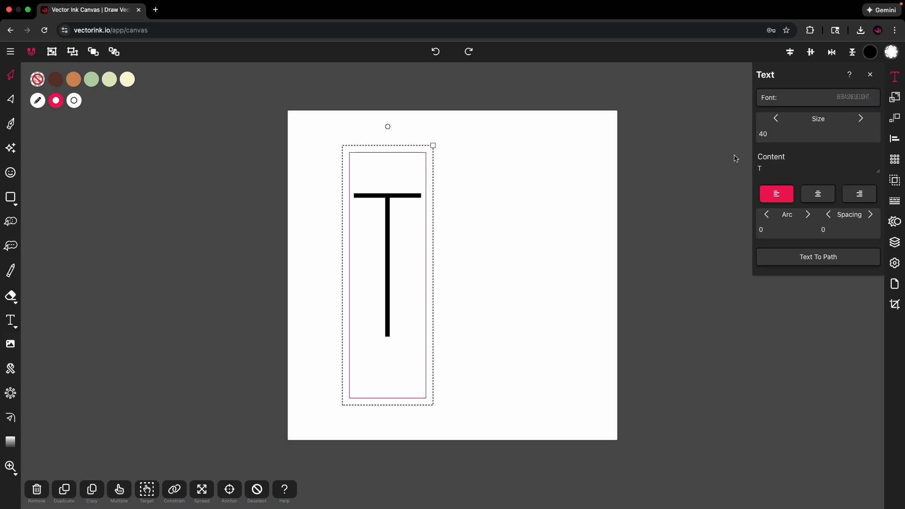
pyautogui.click(778, 98)
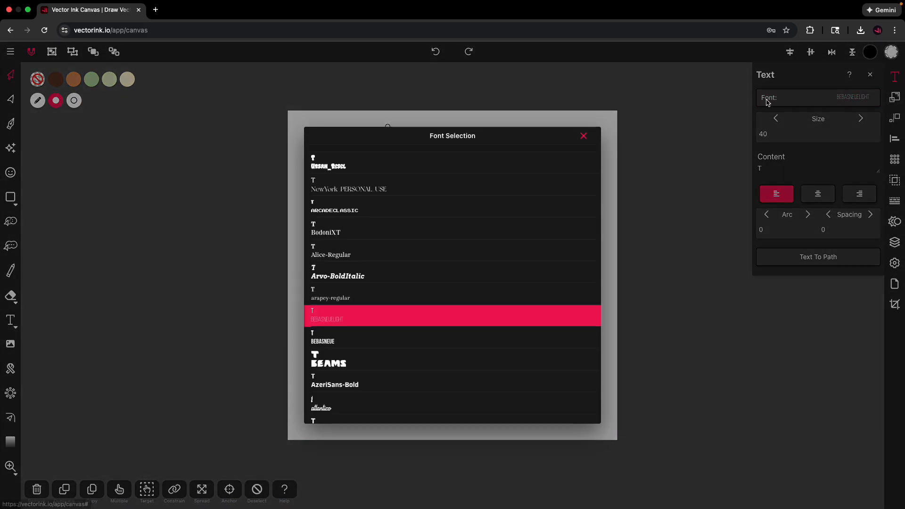
pyautogui.scroll(-10, 448, 248)
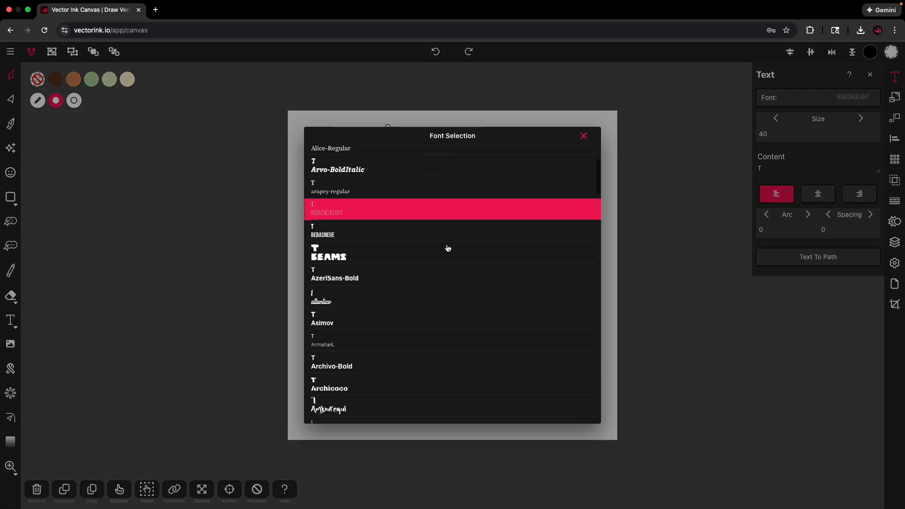
pyautogui.scroll(-4, 447, 248)
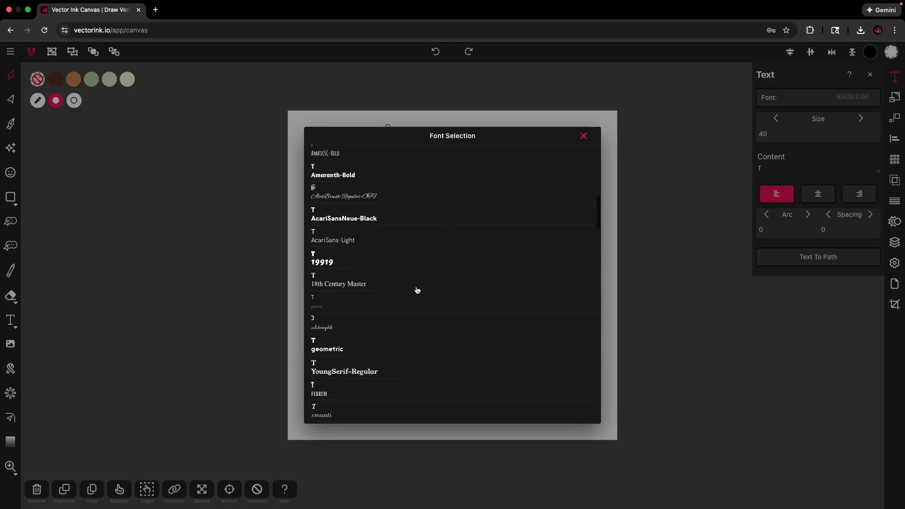
pyautogui.scroll(-2, 410, 307)
pyautogui.click(347, 336)
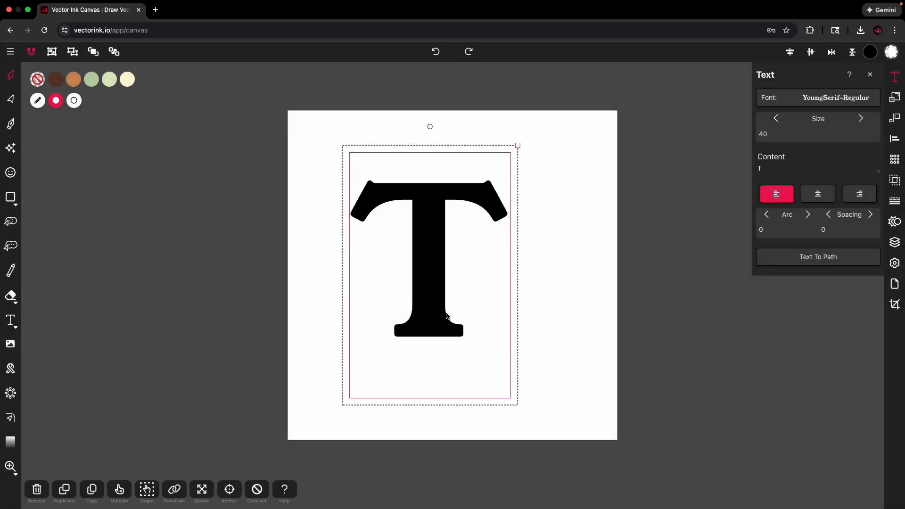
pyautogui.moveTo(518, 145); pyautogui.dragTo(559, 89)
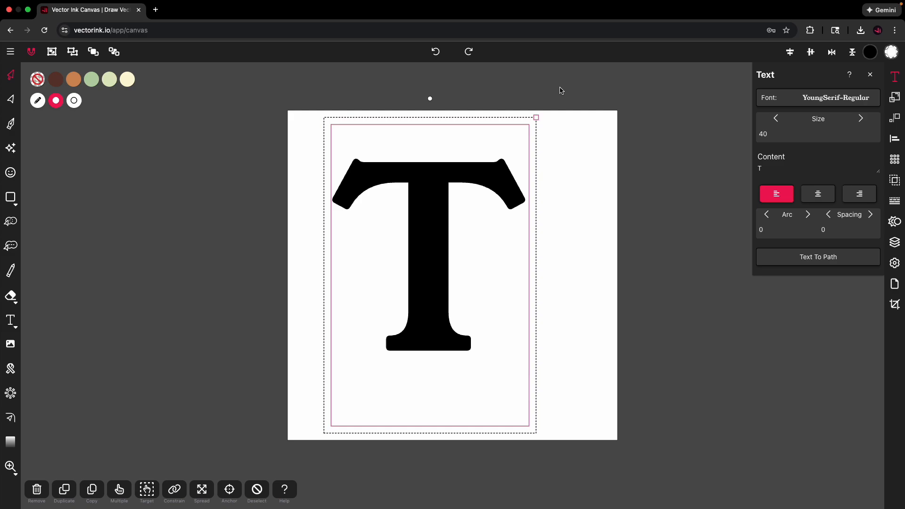
pyautogui.moveTo(449, 213); pyautogui.dragTo(410, 214)
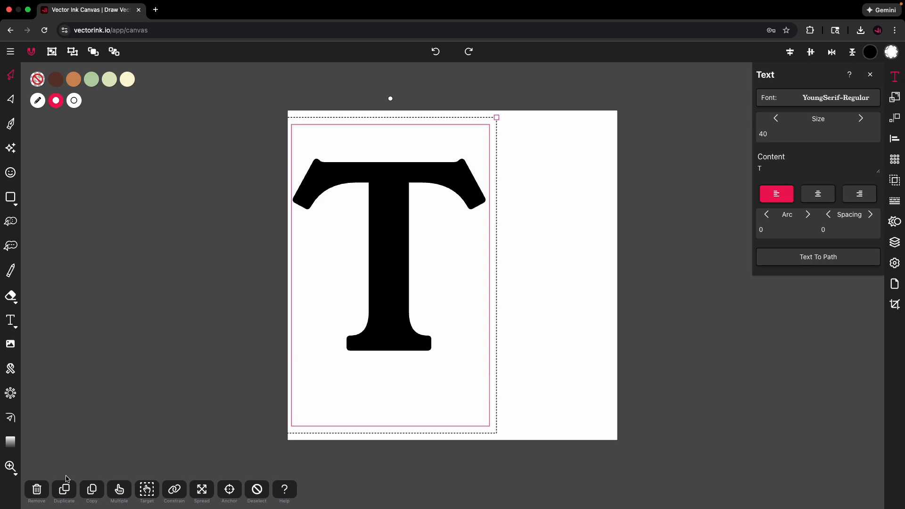
# Turn a duplicate of the T into a letter "C" and lay it over the original T.
pyautogui.click(65, 490)
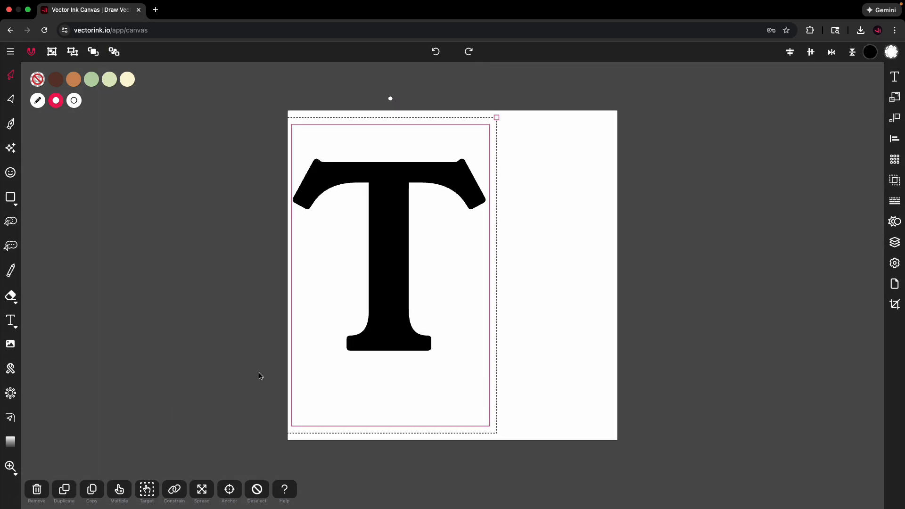
pyautogui.moveTo(235, 370); pyautogui.dragTo(351, 368)
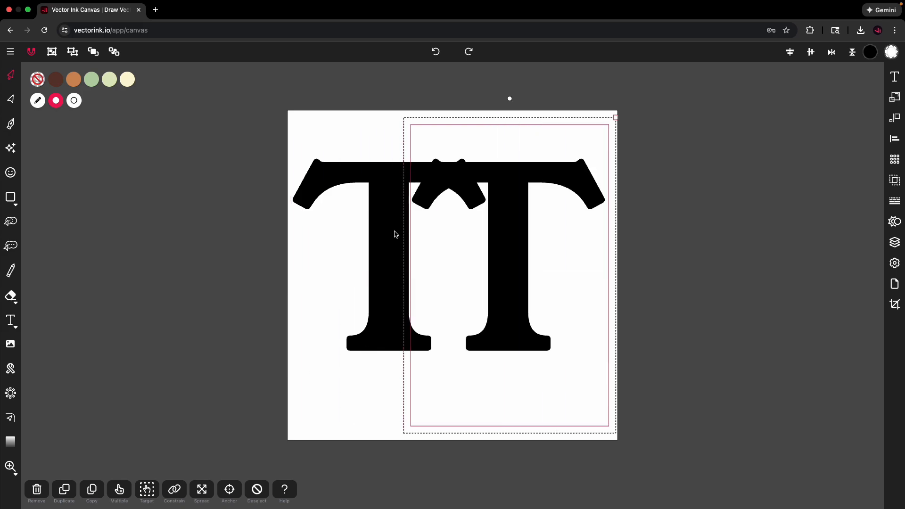
pyautogui.doubleClick(516, 236)
pyautogui.hotkey('ctrl', 'a')
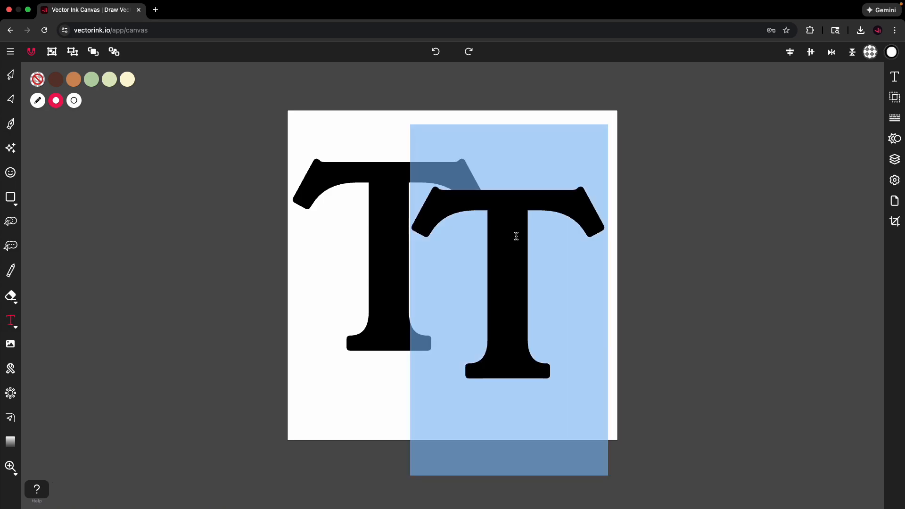
pyautogui.write('C')
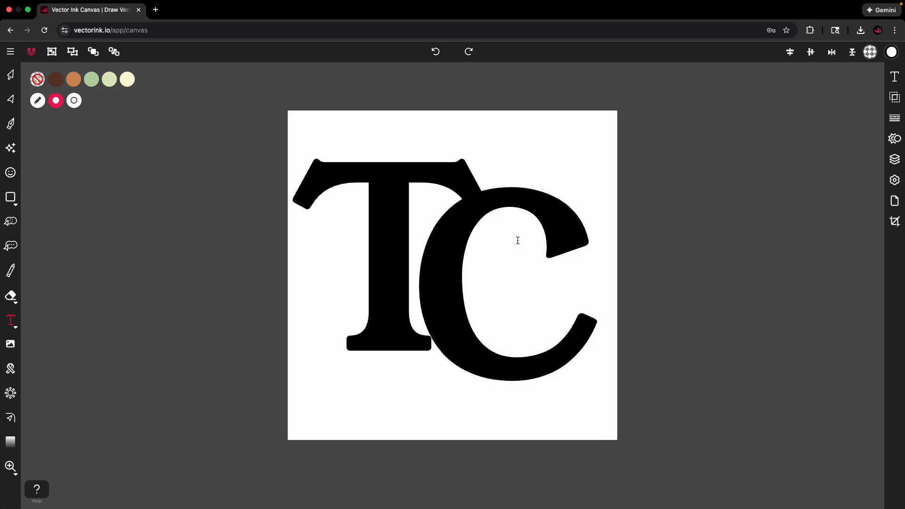
pyautogui.click(10, 74)
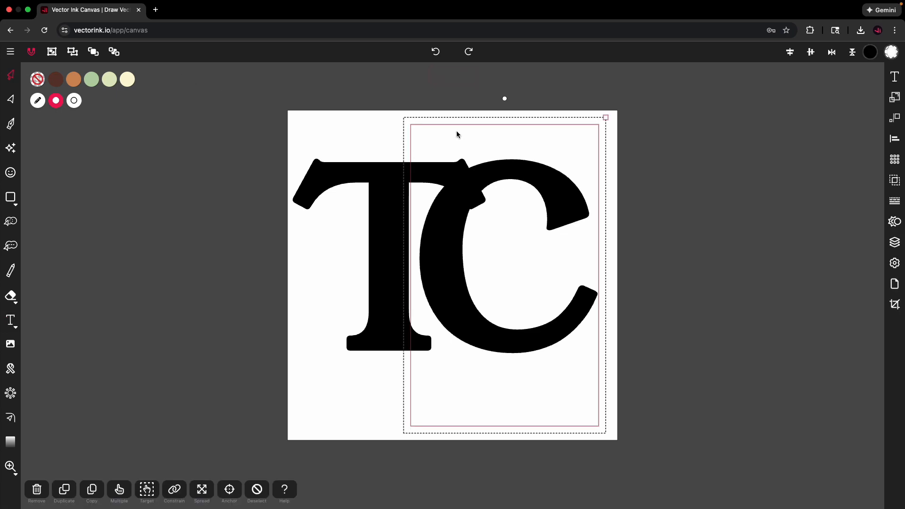
pyautogui.moveTo(544, 178); pyautogui.dragTo(409, 183)
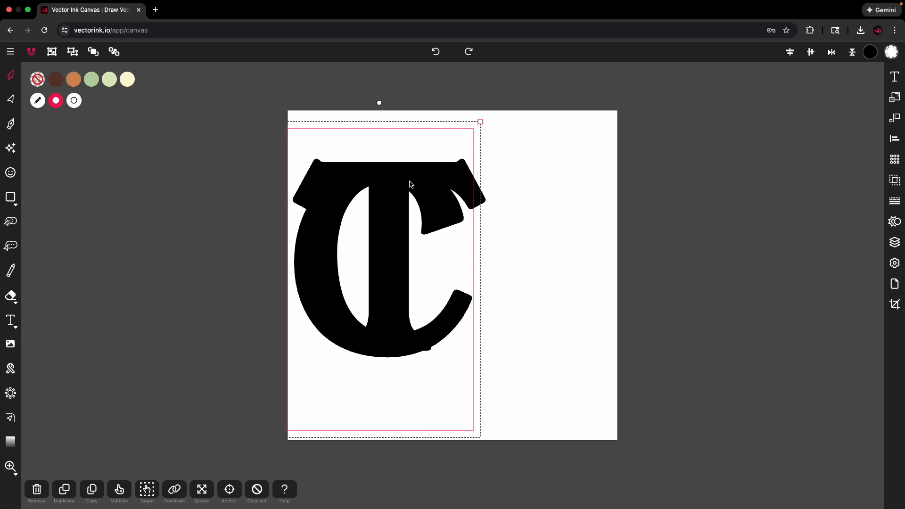
# Fill the C with the orange-brown swatch and the T with the dark brown swatch.
pyautogui.click(74, 79)
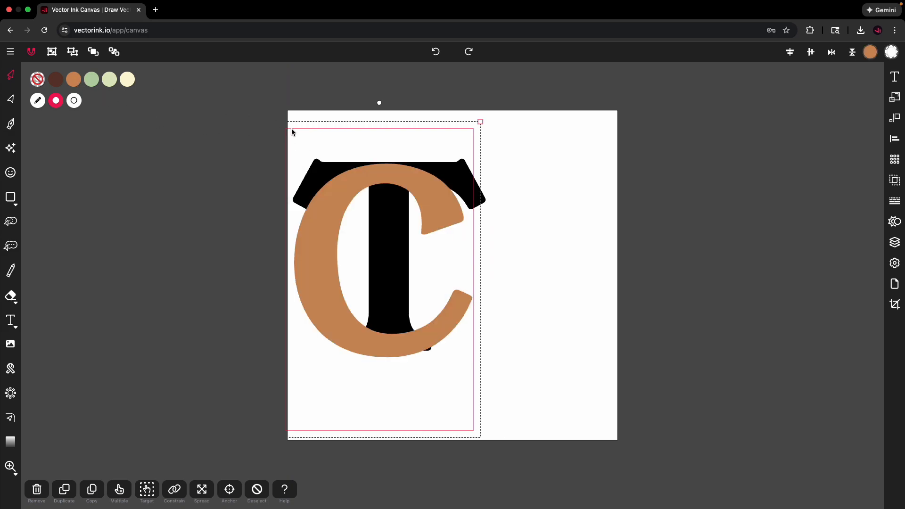
pyautogui.click(479, 193)
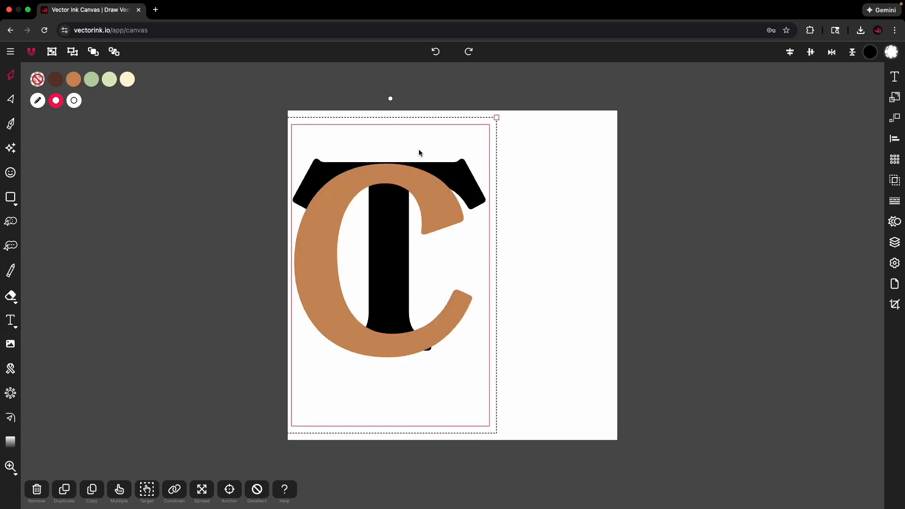
pyautogui.click(57, 85)
pyautogui.click(234, 169)
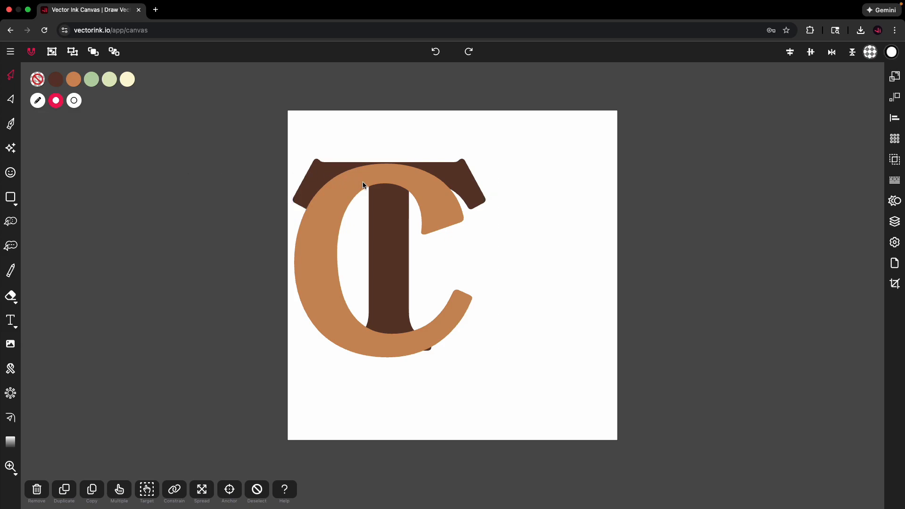
# Raise the C so the T's base shows below it, then move both letters together towards the canvas centre.
pyautogui.moveTo(363, 185); pyautogui.dragTo(394, 143)
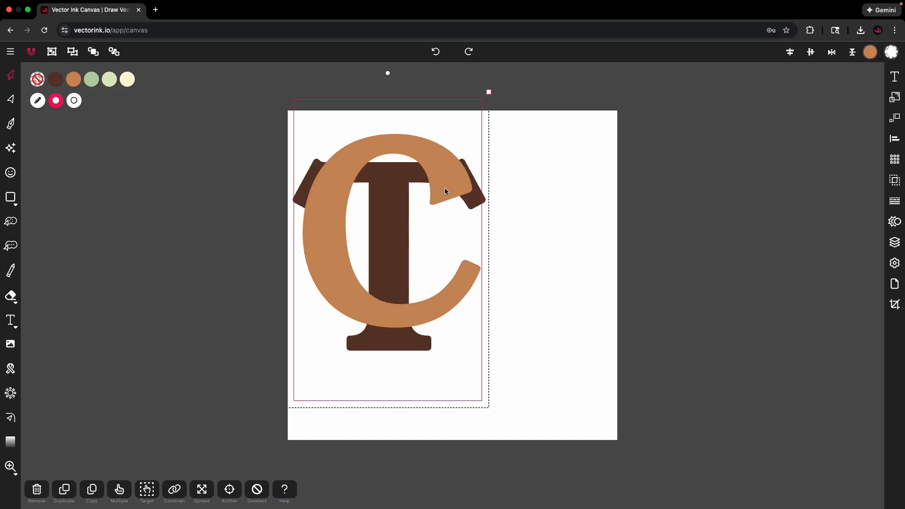
pyautogui.click(534, 165)
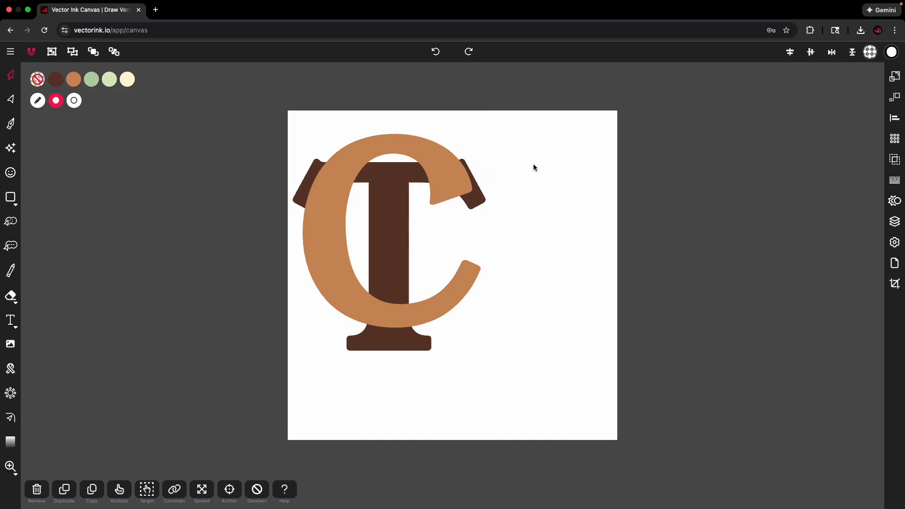
pyautogui.moveTo(545, 121); pyautogui.dragTo(220, 379)
pyautogui.moveTo(576, 91); pyautogui.dragTo(199, 437)
pyautogui.moveTo(380, 303); pyautogui.dragTo(434, 320)
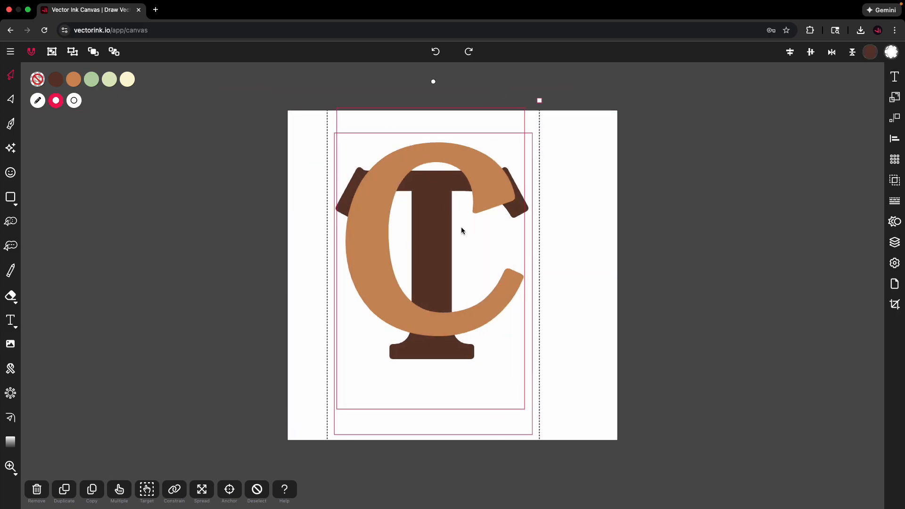
pyautogui.keyDown('shift'); pyautogui.click(530, 248); pyautogui.keyUp('shift')
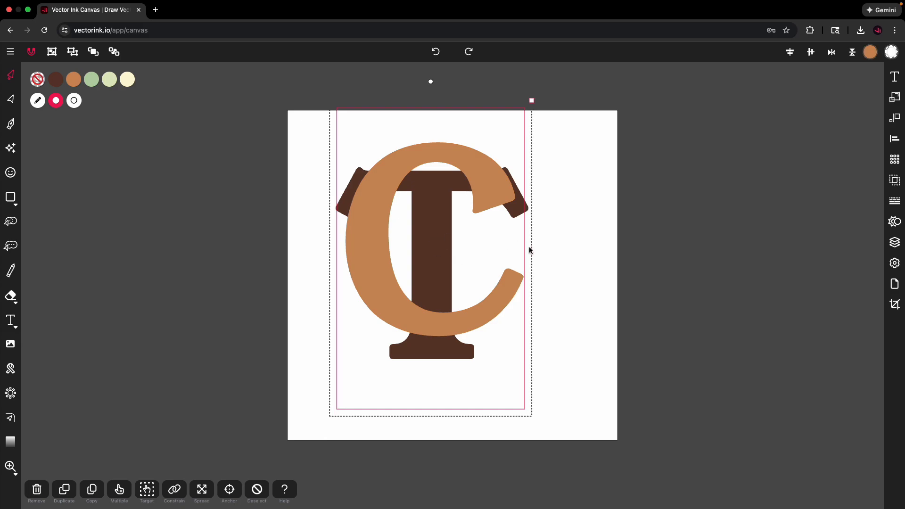
pyautogui.click(616, 221)
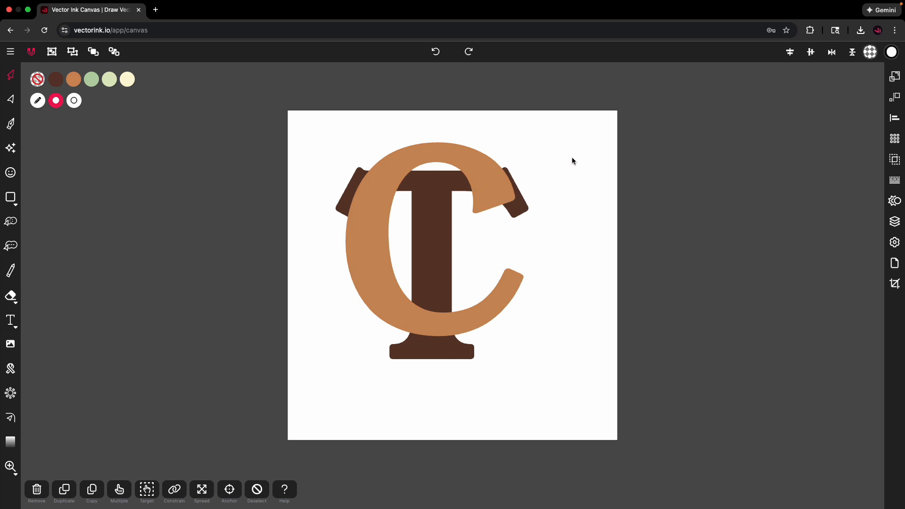
# Convert both the T and C text objects to paths.
pyautogui.moveTo(620, 87); pyautogui.dragTo(182, 461)
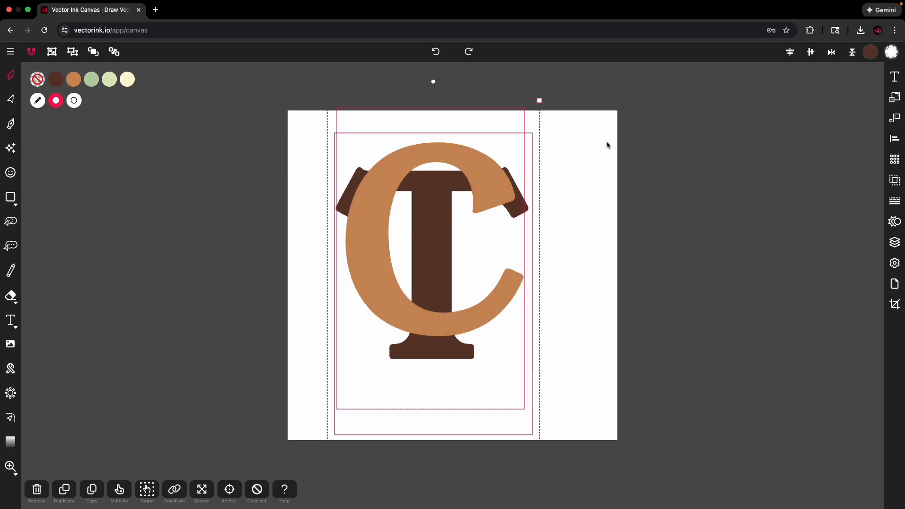
pyautogui.click(894, 77)
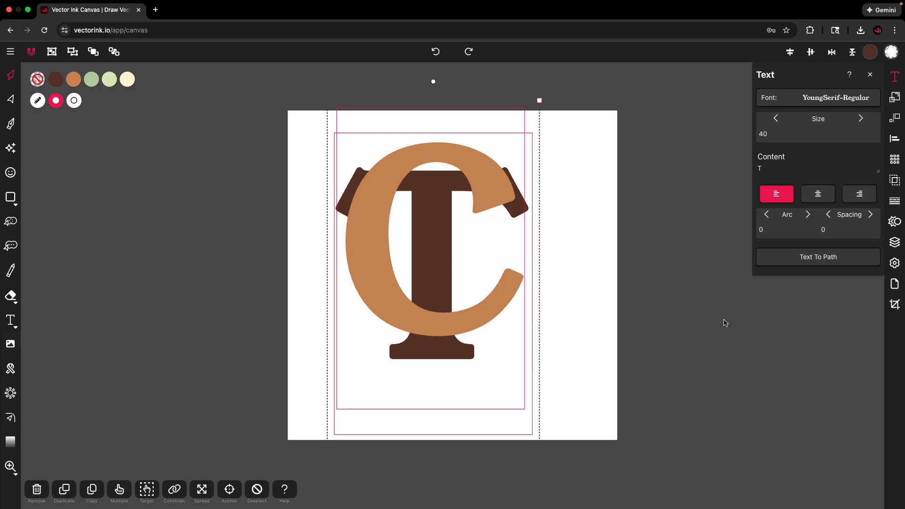
pyautogui.click(811, 258)
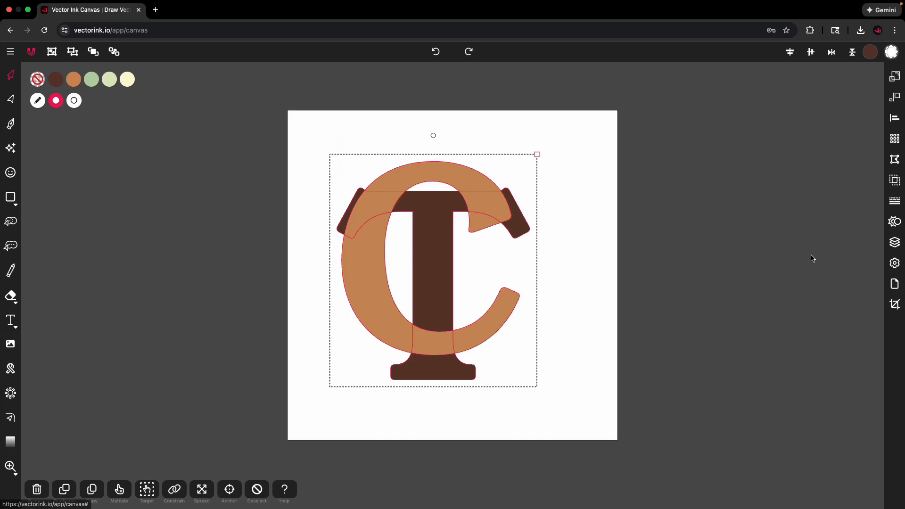
pyautogui.click(679, 264)
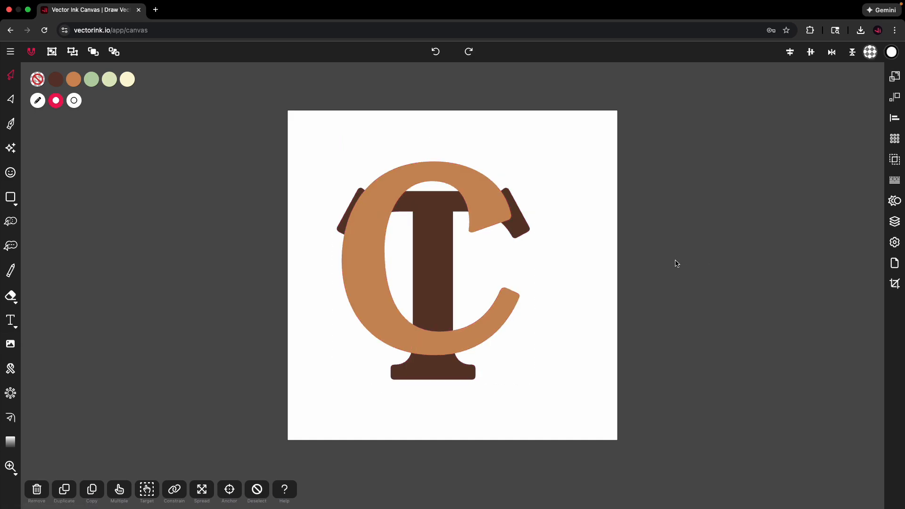
# Shift the C path slightly to the right over the T.
pyautogui.click(485, 193)
pyautogui.click(527, 224)
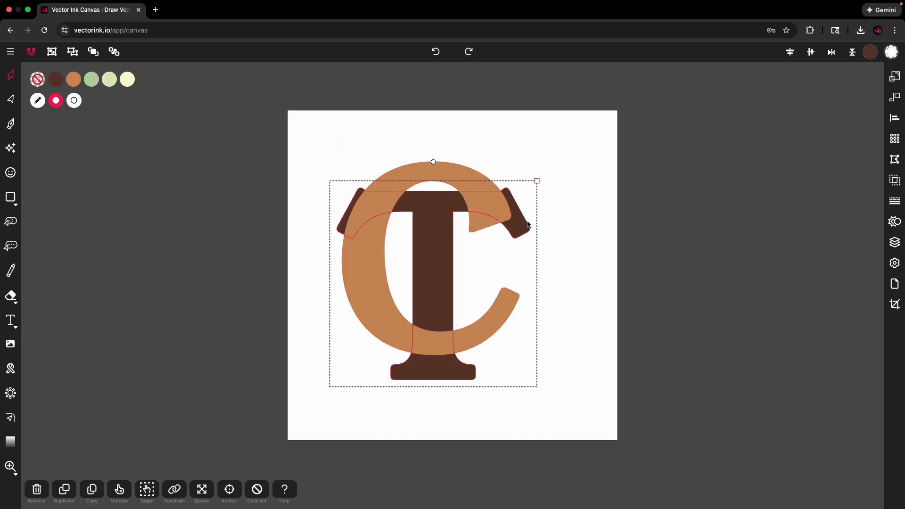
pyautogui.click(456, 182)
pyautogui.moveTo(459, 180); pyautogui.dragTo(464, 180)
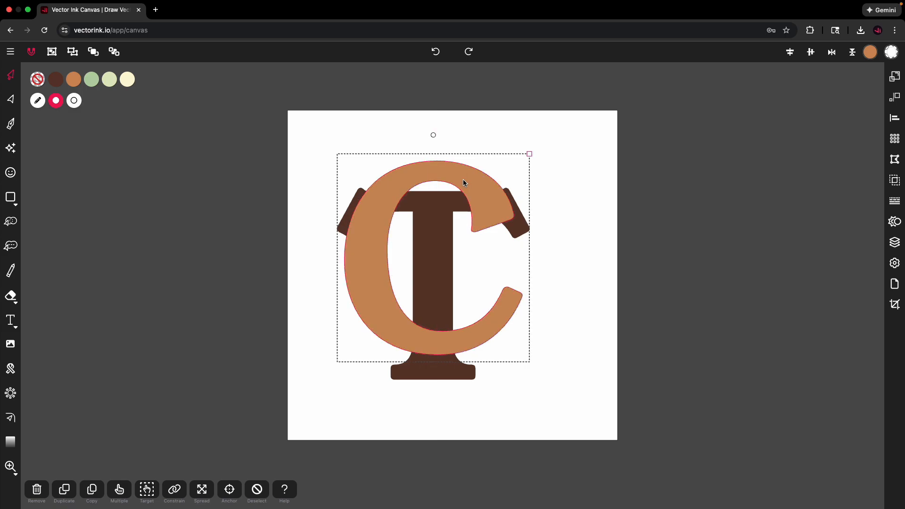
pyautogui.click(533, 194)
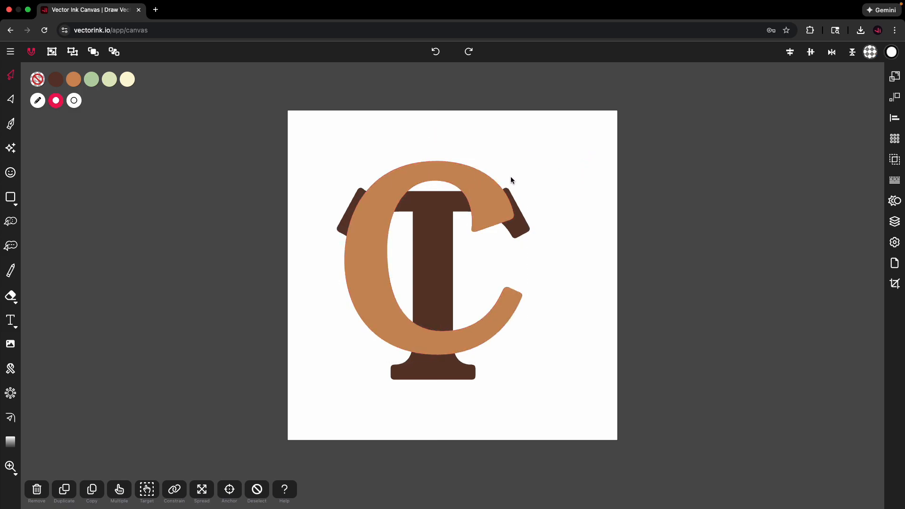
pyautogui.click(510, 188)
pyautogui.click(581, 183)
pyautogui.click(522, 221)
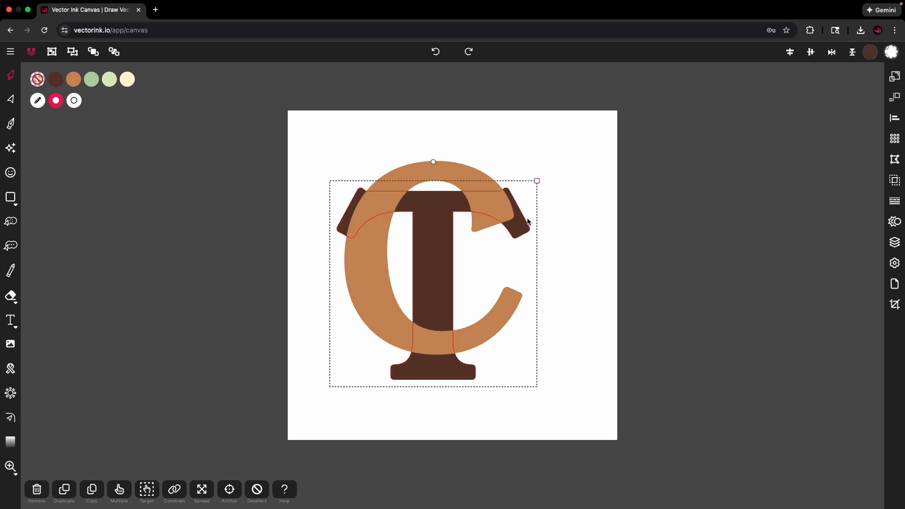
pyautogui.click(459, 167)
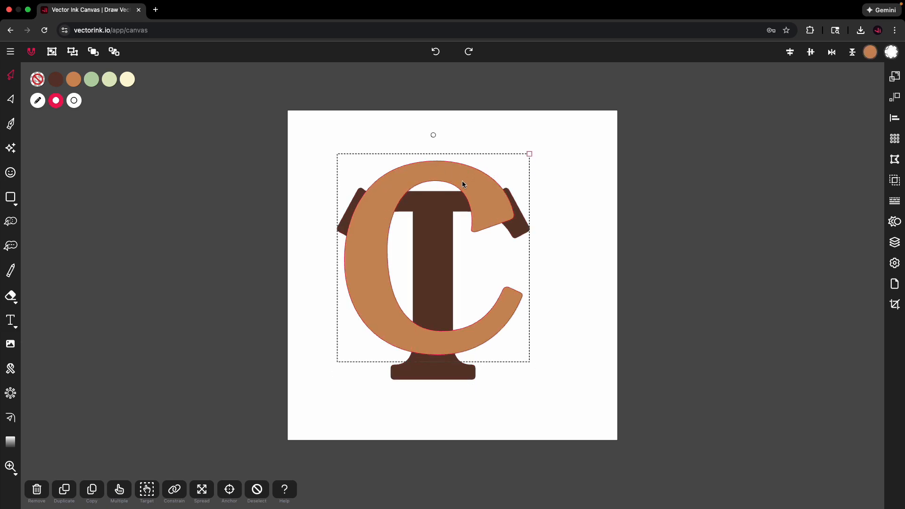
# Select both letters and give them a stroke in the green swatch colour.
pyautogui.moveTo(607, 98); pyautogui.dragTo(229, 435)
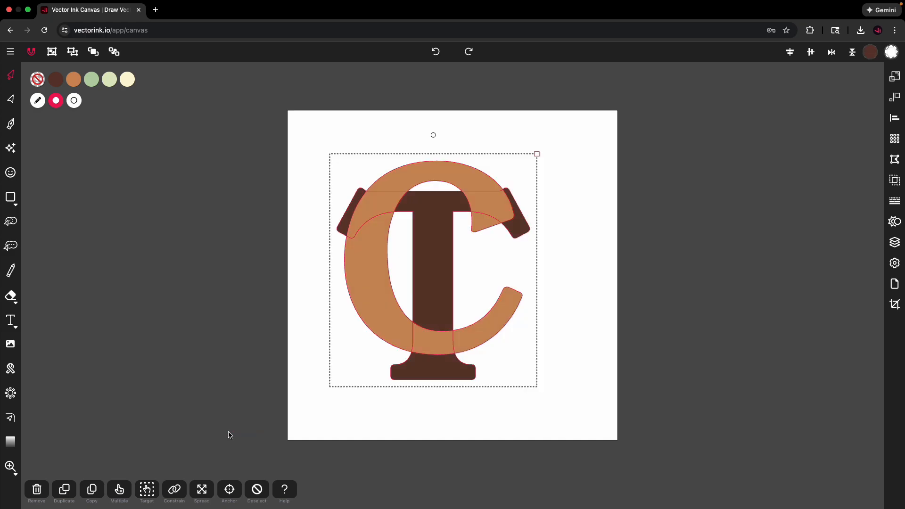
pyautogui.click(66, 489)
pyautogui.click(74, 101)
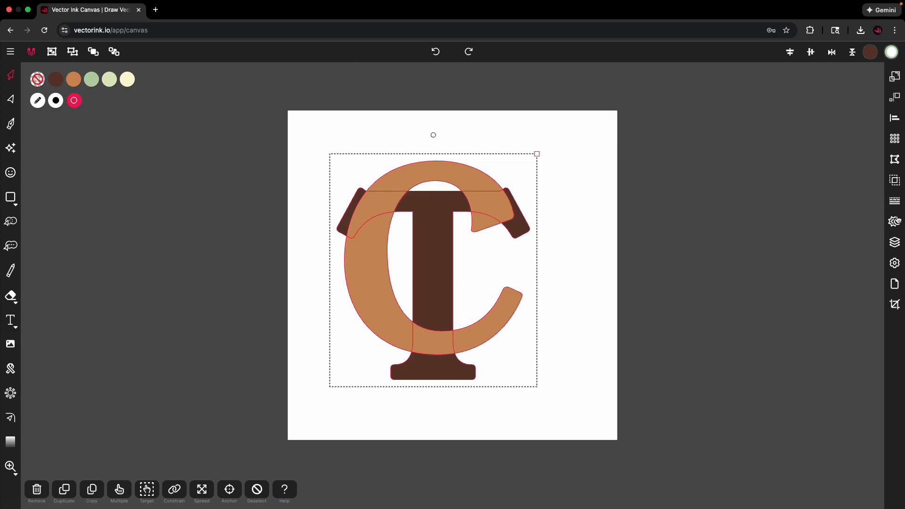
pyautogui.click(895, 201)
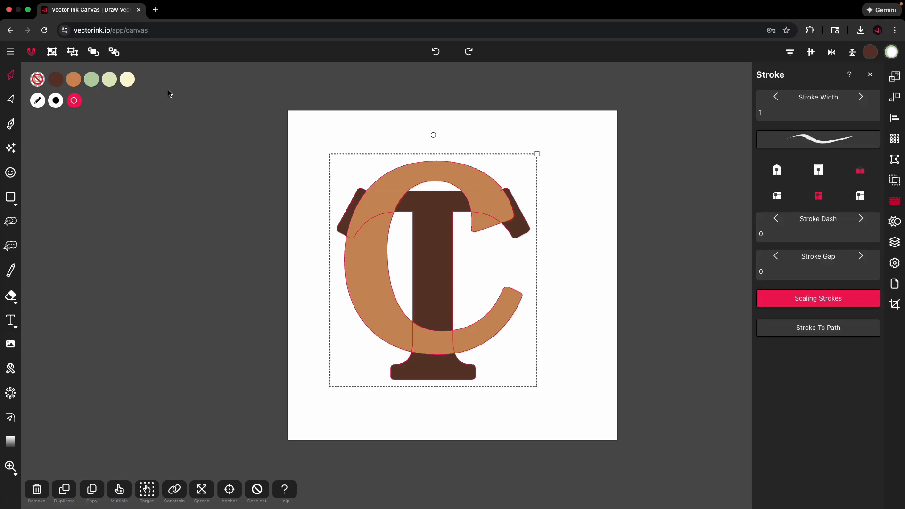
# Set the stroke width of both letters to 6 and deselect them.
pyautogui.click(861, 97)
pyautogui.click(861, 98)
pyautogui.click(861, 98)
pyautogui.click(861, 97)
pyautogui.click(861, 97)
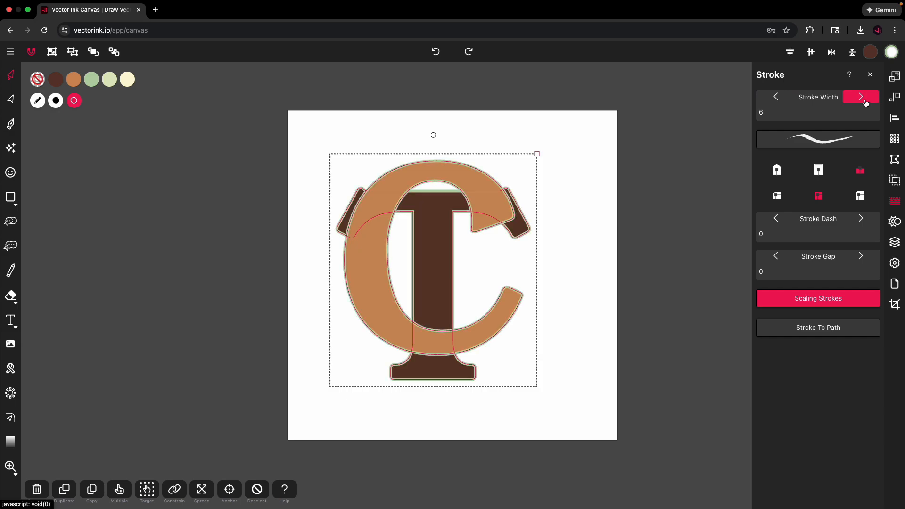
pyautogui.click(775, 97)
pyautogui.click(775, 97)
pyautogui.click(776, 97)
pyautogui.click(775, 97)
pyautogui.click(775, 97)
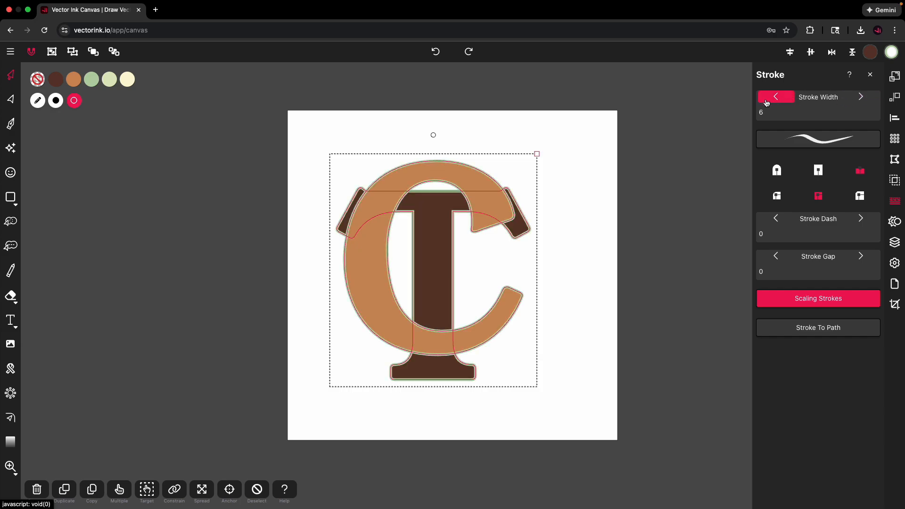
pyautogui.click(603, 245)
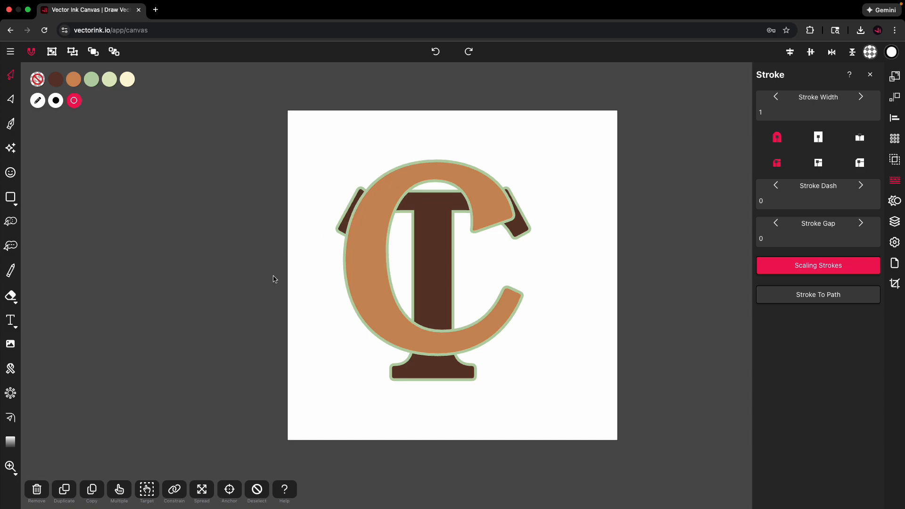
# Select the C and the T together and convert their green strokes to paths.
pyautogui.click(121, 492)
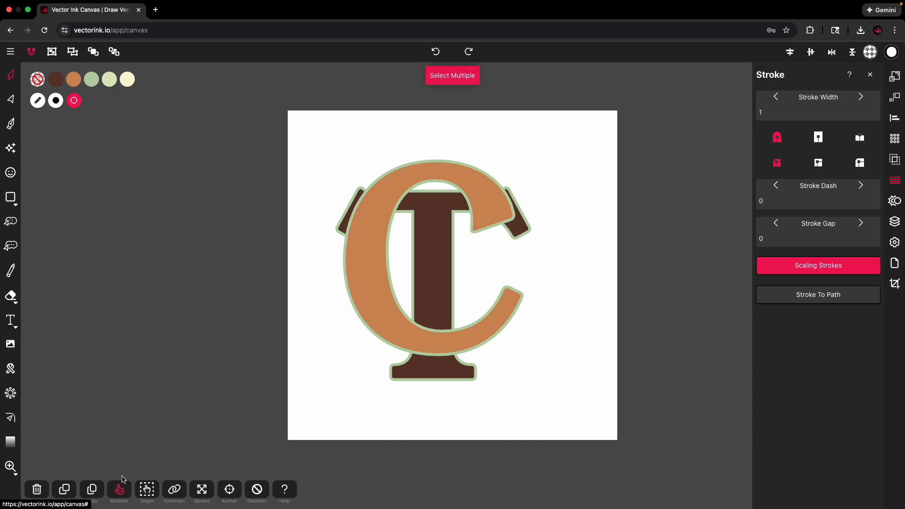
pyautogui.click(368, 238)
pyautogui.click(437, 245)
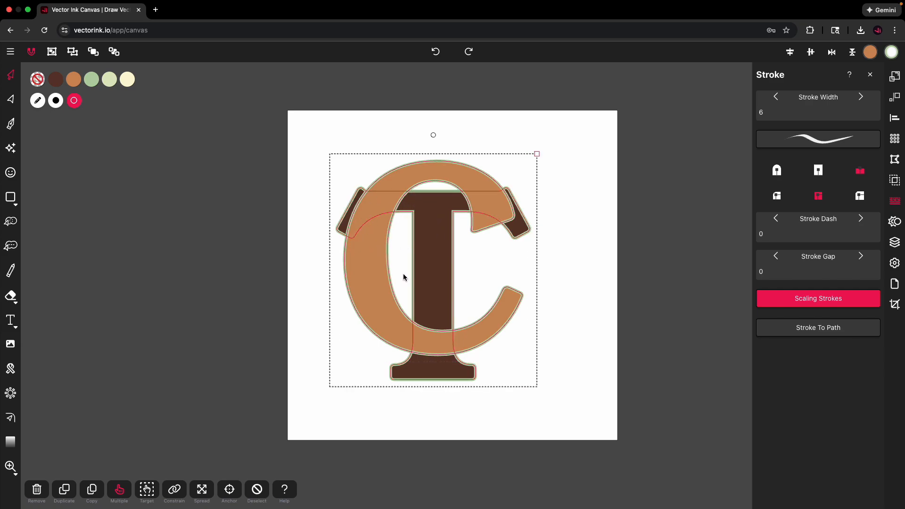
pyautogui.click(822, 331)
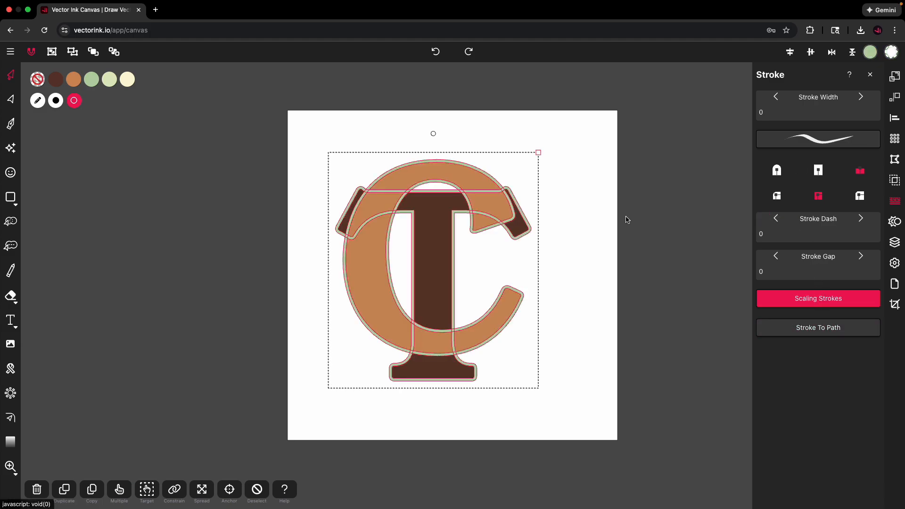
# Examine the expanded outlines and the C and T shapes one by one on the canvas and in the layer list.
pyautogui.click(521, 176)
pyautogui.click(493, 175)
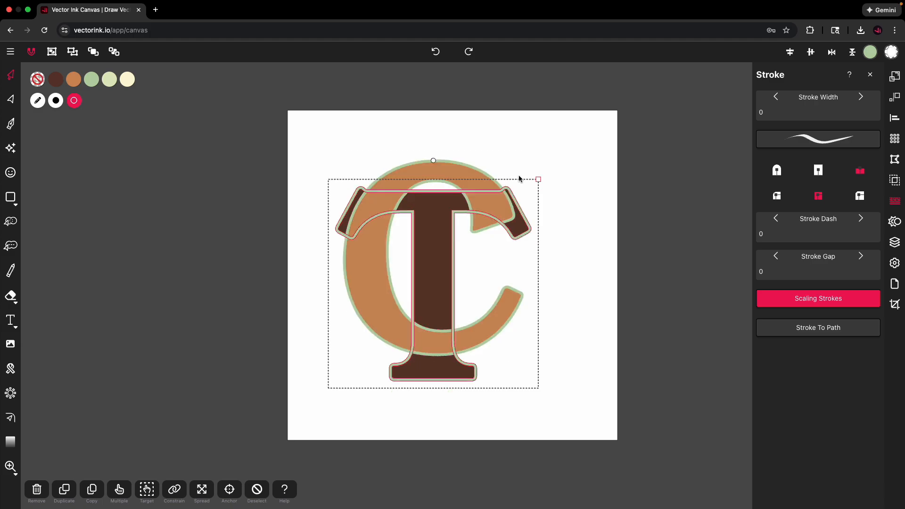
pyautogui.click(596, 171)
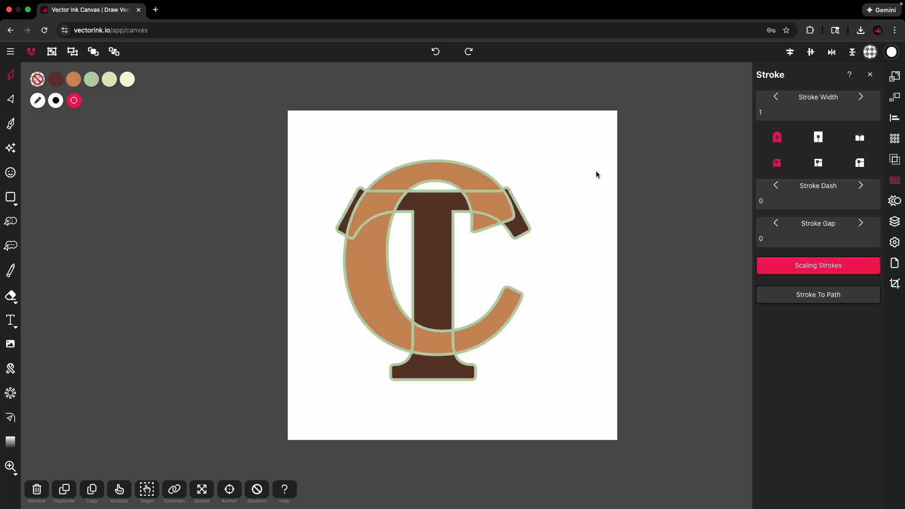
pyautogui.click(895, 221)
pyautogui.click(768, 99)
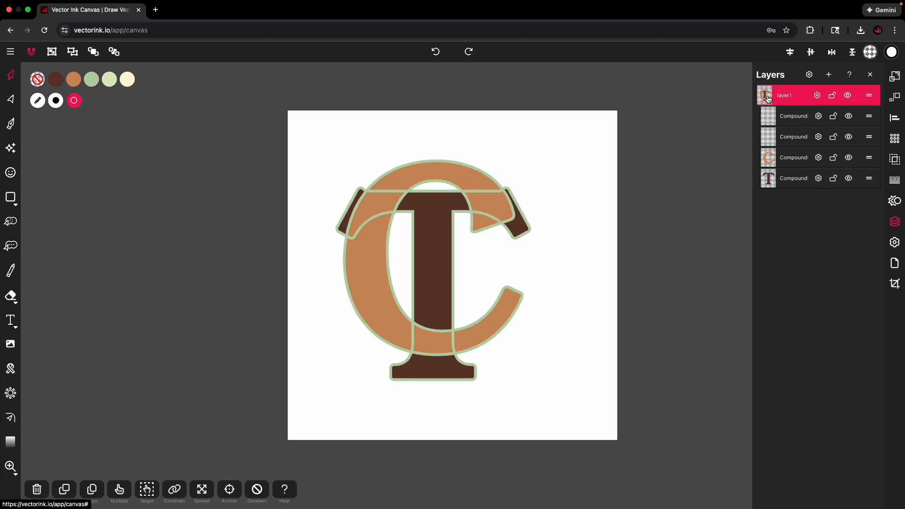
pyautogui.click(796, 118)
pyautogui.click(796, 138)
pyautogui.click(797, 122)
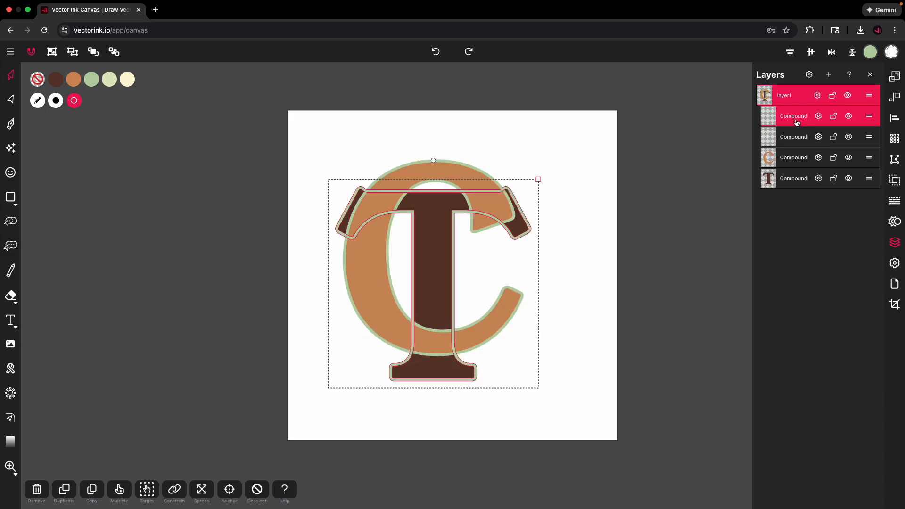
pyautogui.click(793, 157)
pyautogui.click(793, 182)
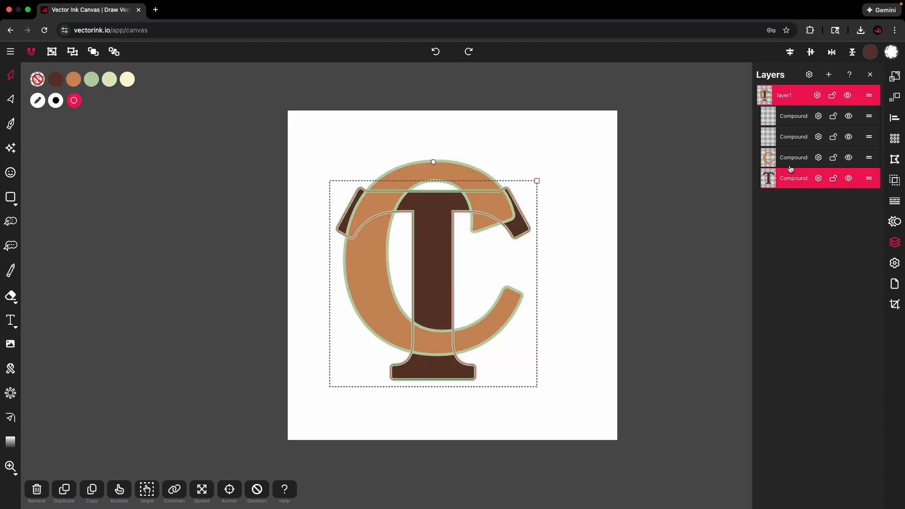
pyautogui.click(792, 167)
pyautogui.click(792, 179)
pyautogui.click(620, 181)
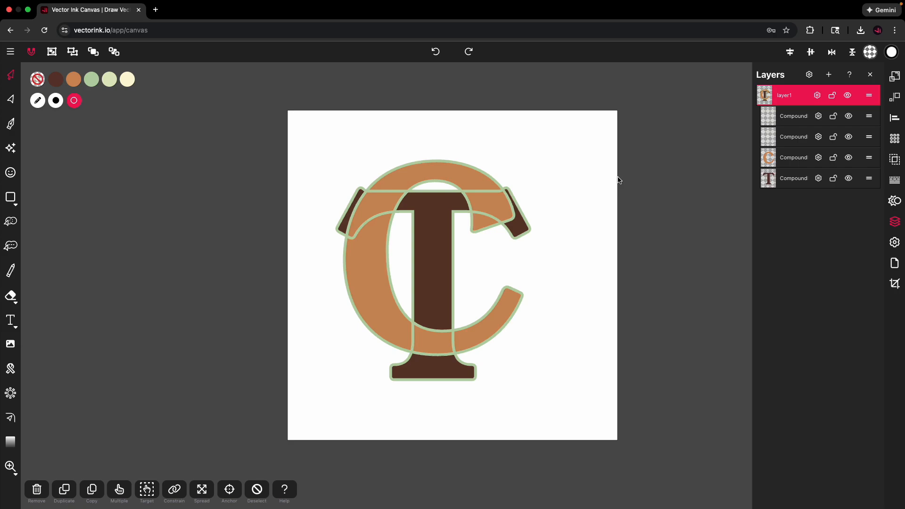
# Select all shapes and merge the C's lower bowl, and its top arc with the upper terminal, into dark brown pieces inside the outlines.
pyautogui.moveTo(623, 105); pyautogui.dragTo(245, 435)
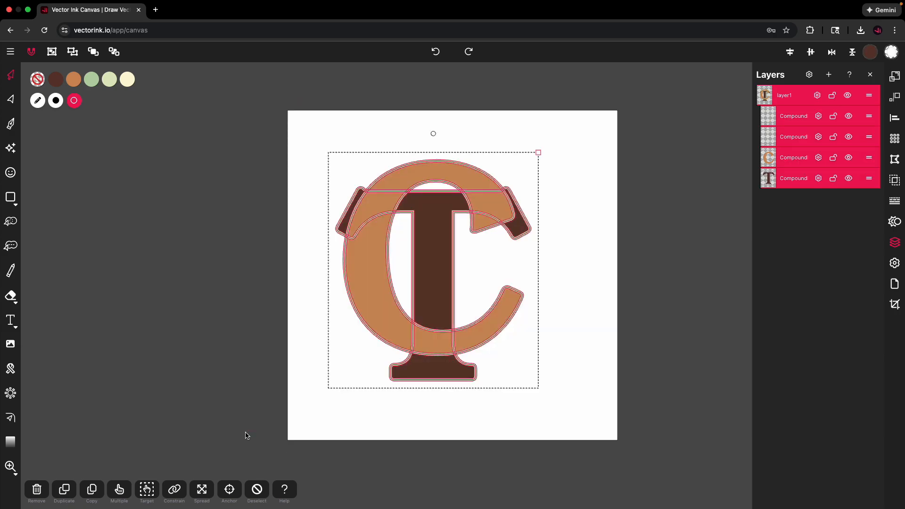
pyautogui.click(12, 248)
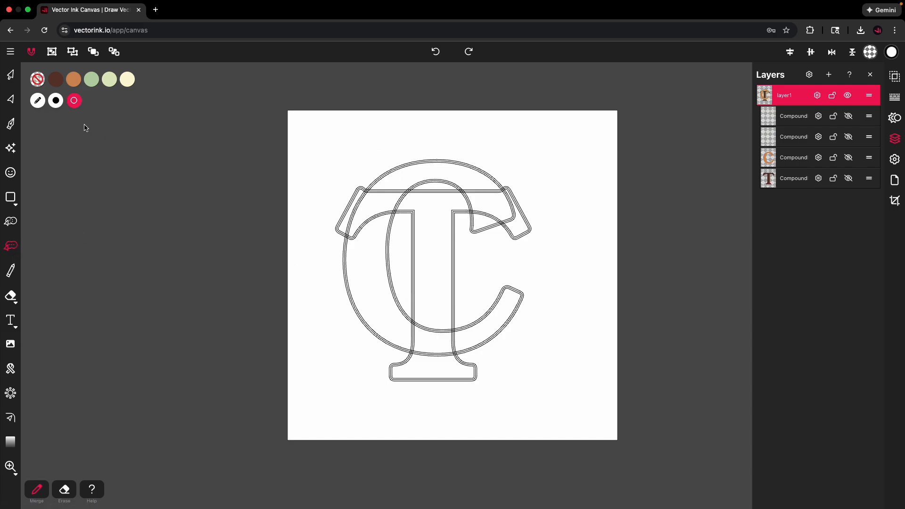
pyautogui.click(56, 102)
pyautogui.click(57, 82)
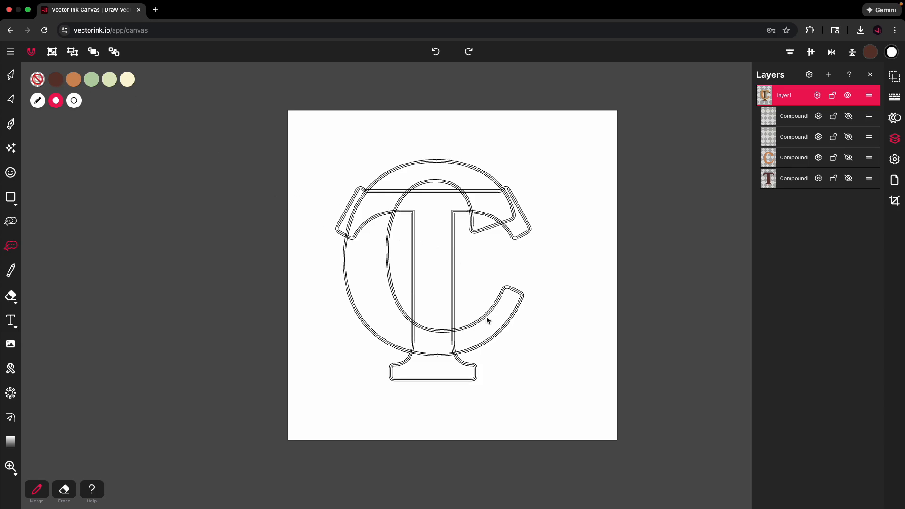
pyautogui.moveTo(496, 317)
pyautogui.mouseDown()
pyautogui.moveTo(486, 333)
pyautogui.moveTo(455, 345)
pyautogui.moveTo(400, 335)
pyautogui.mouseUp()
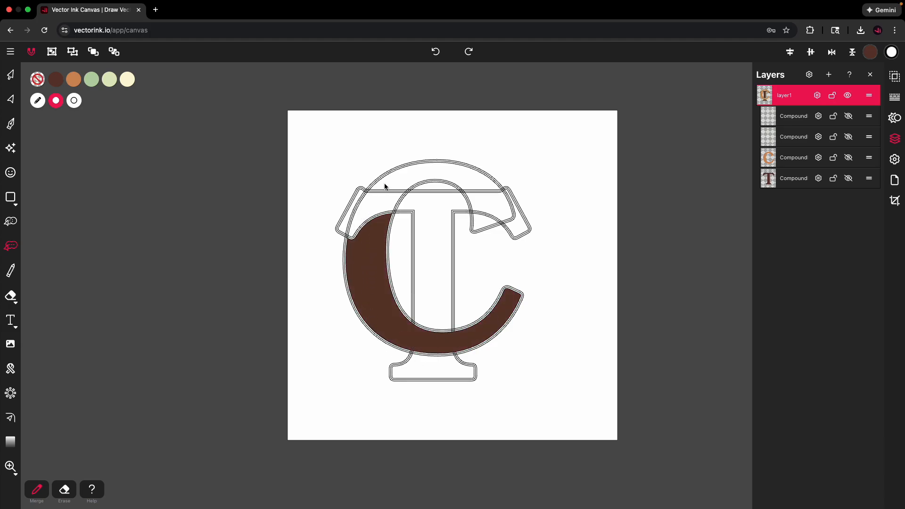
pyautogui.moveTo(385, 187); pyautogui.dragTo(398, 179)
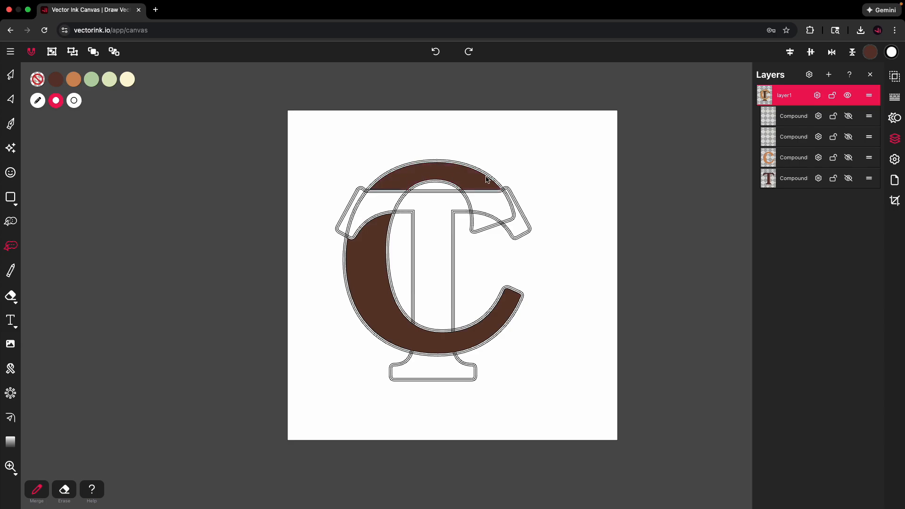
pyautogui.moveTo(474, 184); pyautogui.dragTo(482, 222)
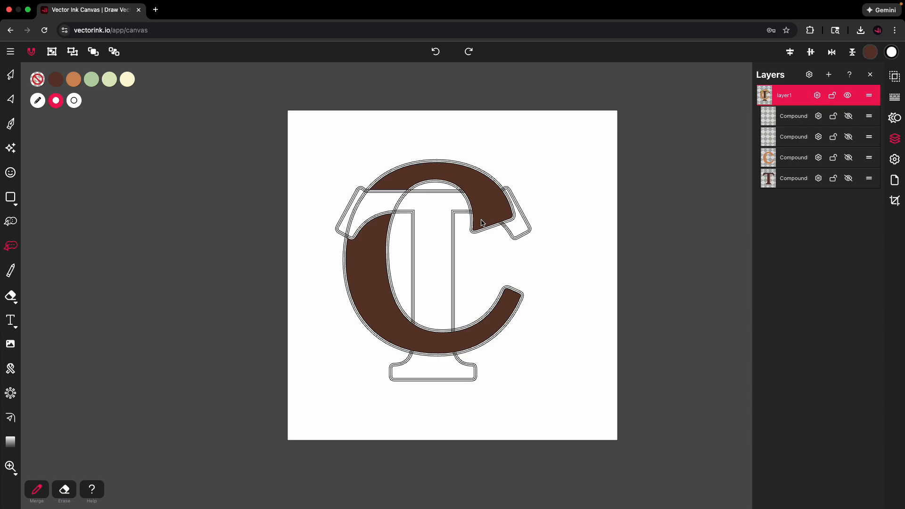
# Build the T's base, right serif, and stem with the left arm as orange-brown pieces, then leave the merge tool and deselect the artwork.
pyautogui.click(73, 83)
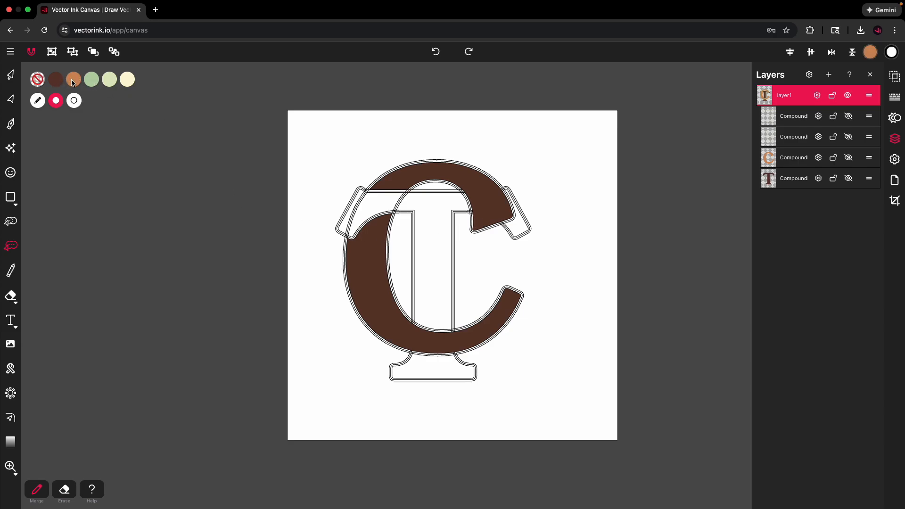
pyautogui.click(433, 372)
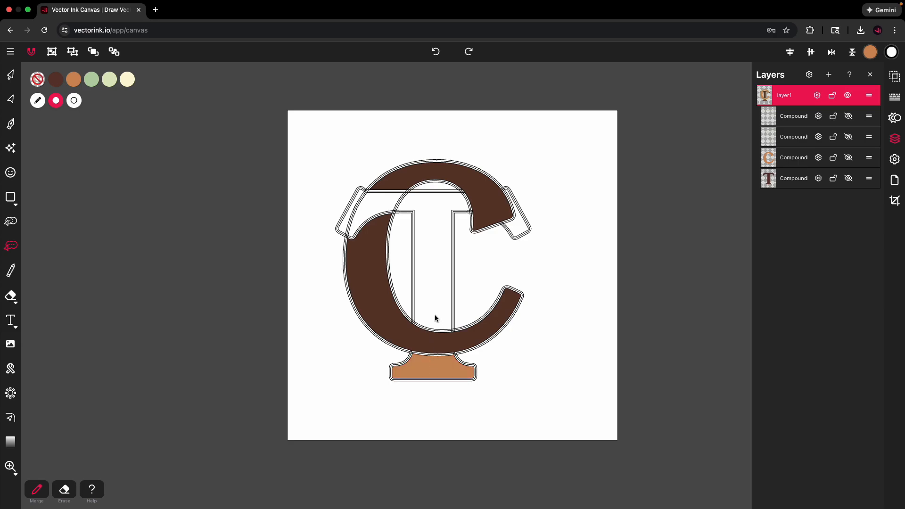
pyautogui.click(434, 225)
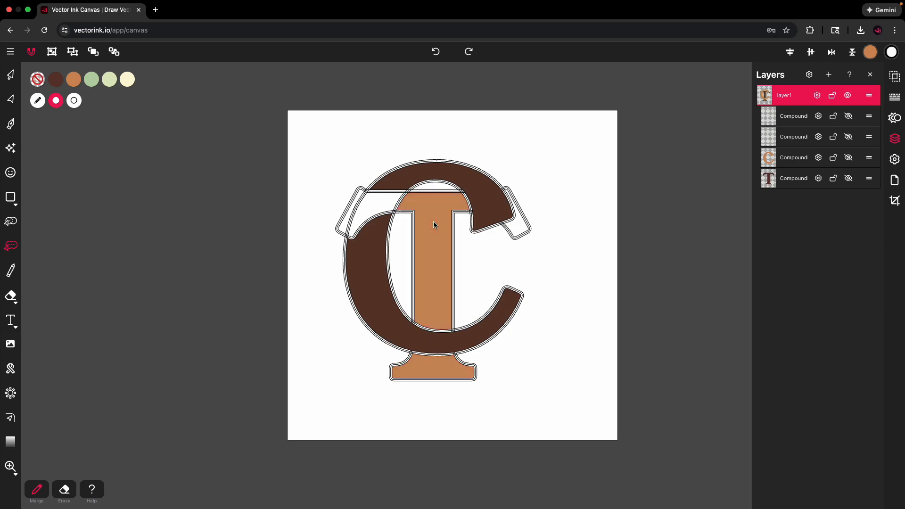
pyautogui.click(519, 227)
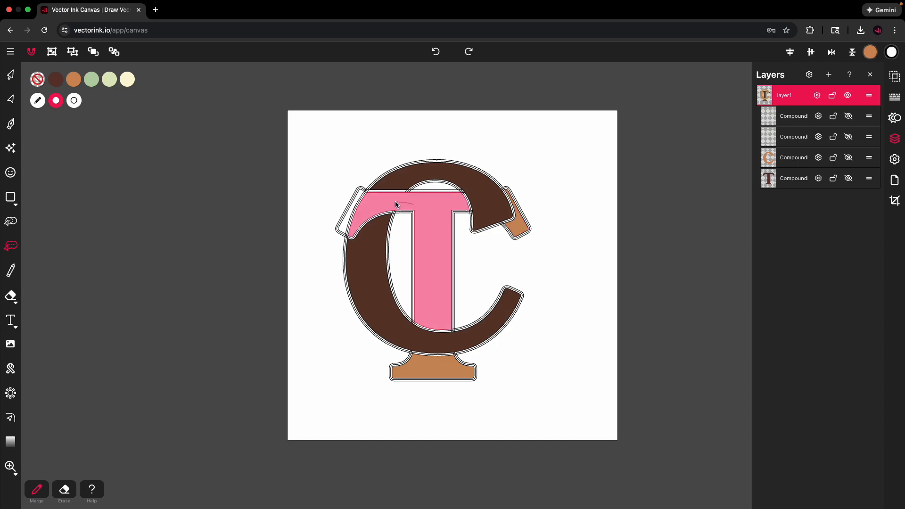
pyautogui.click(352, 214)
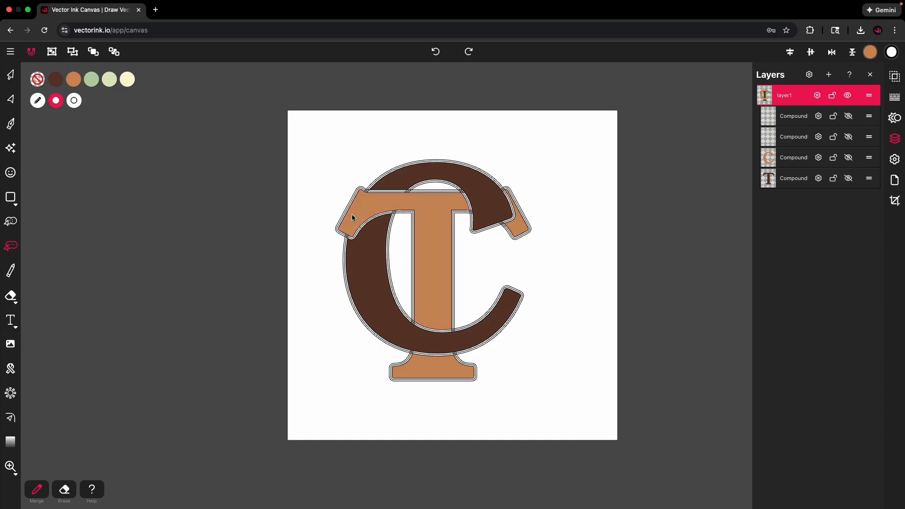
pyautogui.click(12, 77)
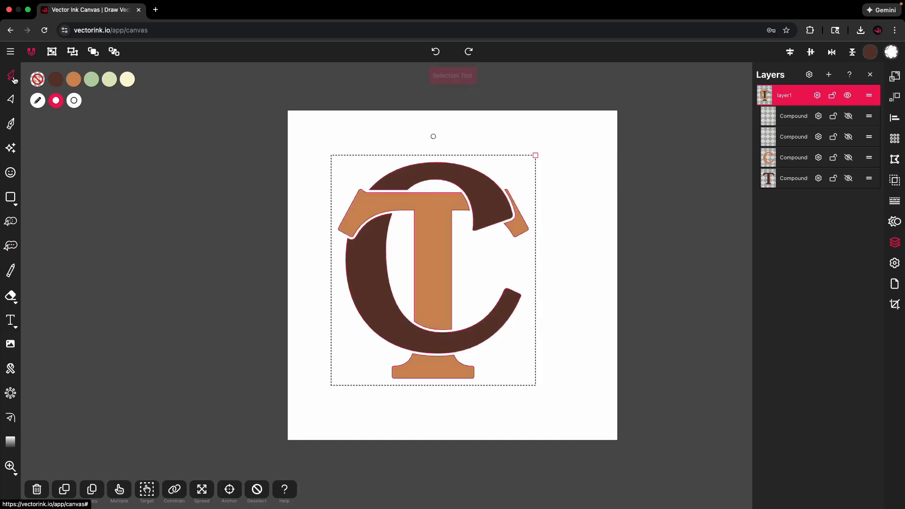
pyautogui.click(172, 188)
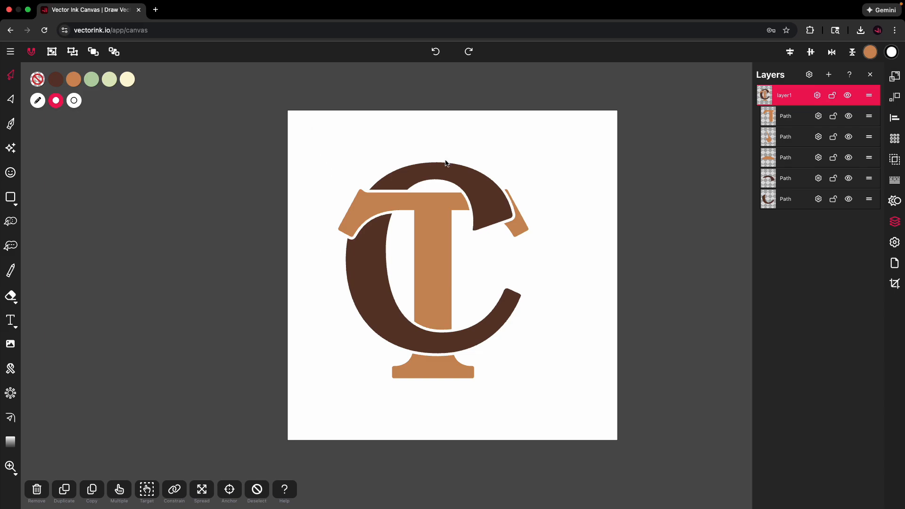
# Review the export settings for file type, transparency, bounds and final width.
pyautogui.click(895, 285)
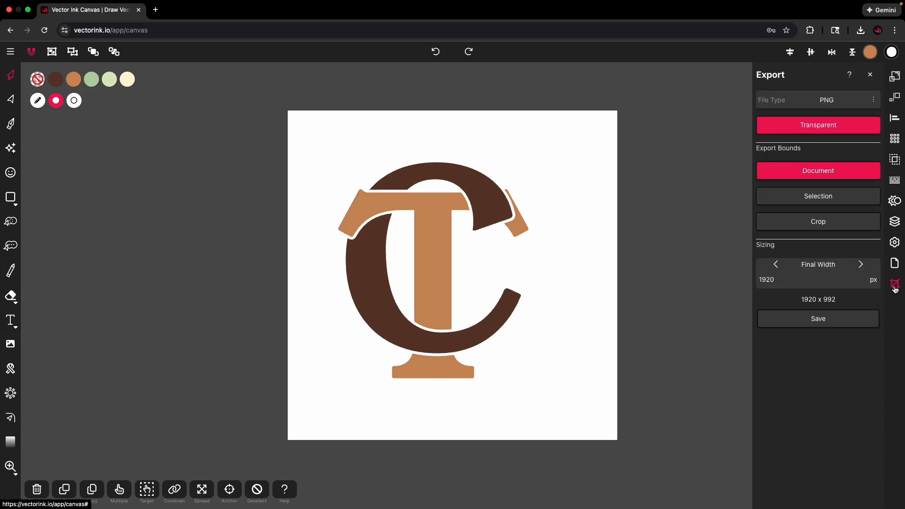
pyautogui.click(822, 111)
pyautogui.click(820, 102)
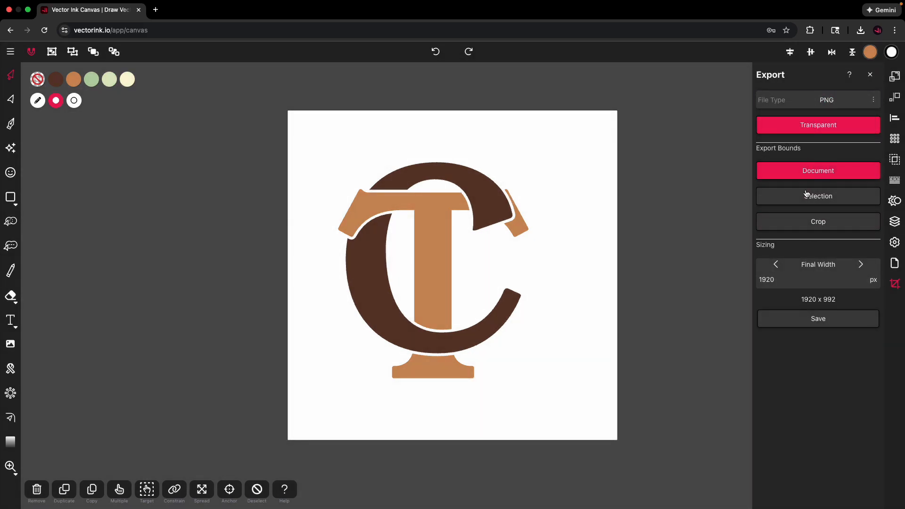
pyautogui.click(785, 279)
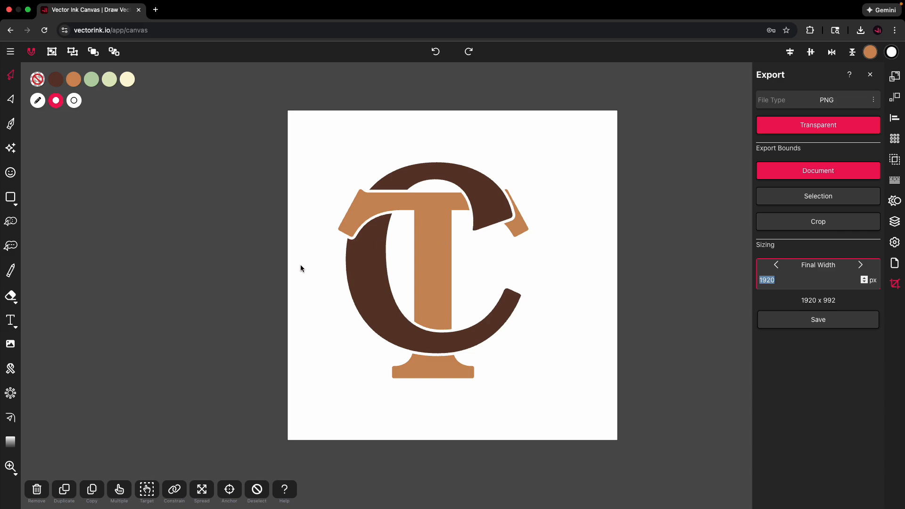
pyautogui.click(207, 228)
# Check the available PDF and SVG export options with nothing selected and with the whole logo selected.
pyautogui.click(11, 51)
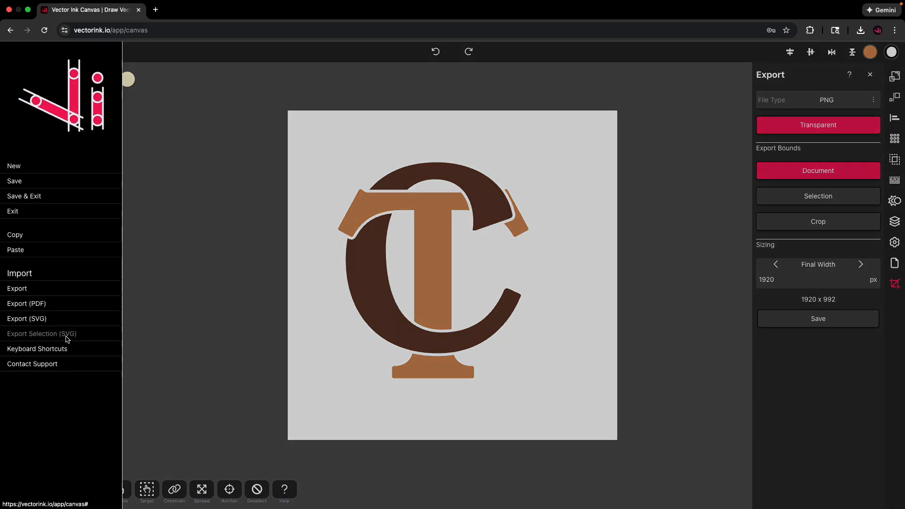
pyautogui.click(542, 396)
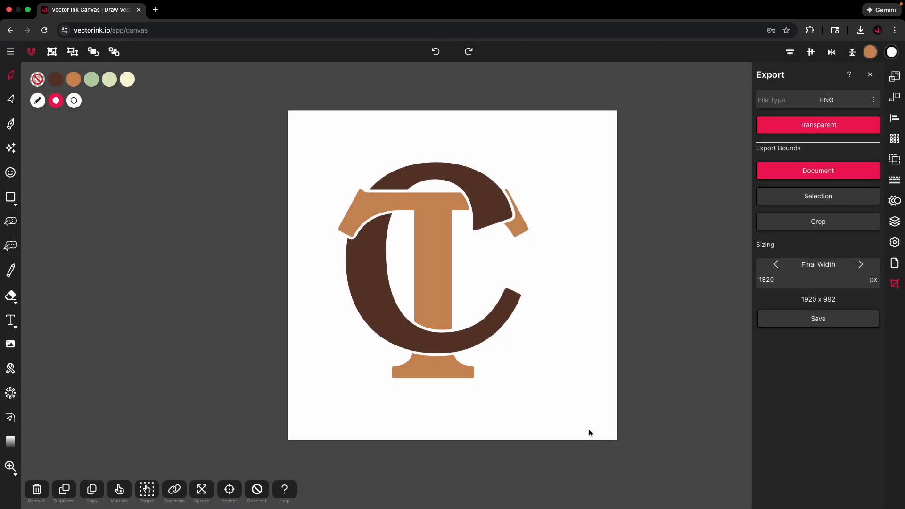
pyautogui.moveTo(590, 429); pyautogui.dragTo(250, 91)
pyautogui.click(10, 52)
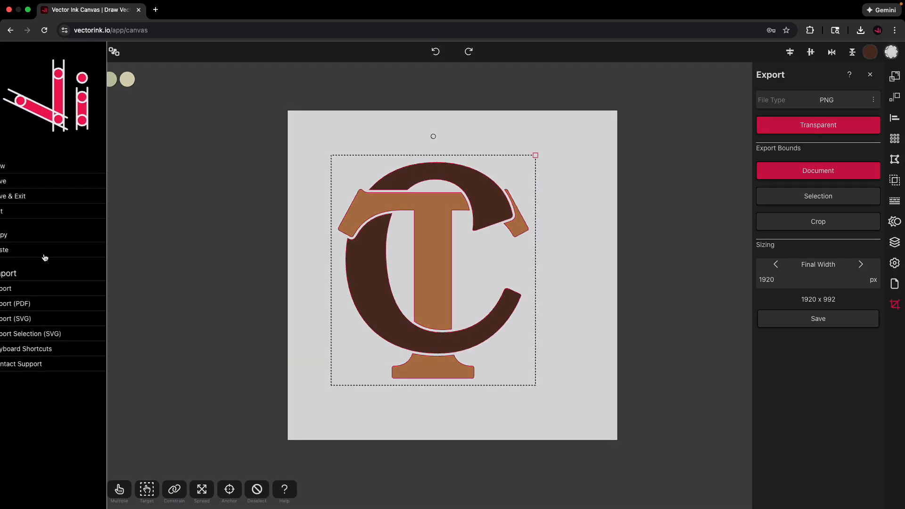
pyautogui.click(206, 314)
pyautogui.click(206, 315)
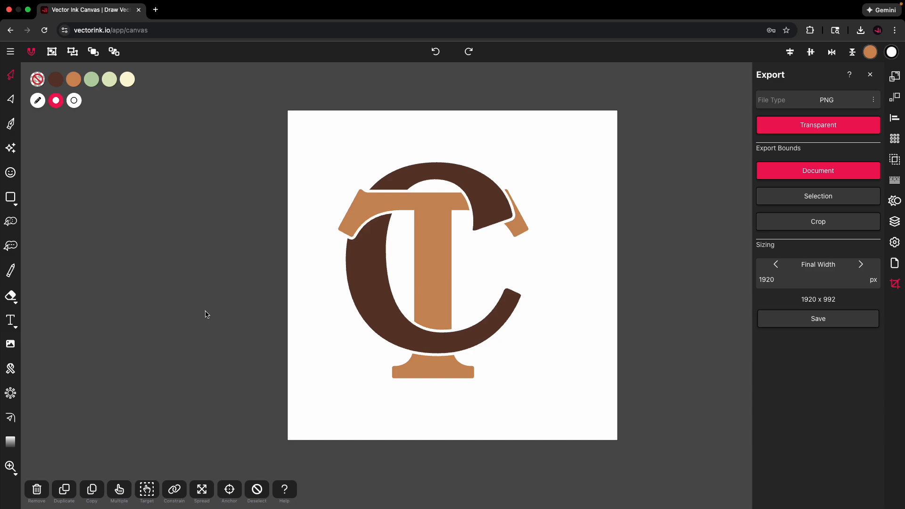